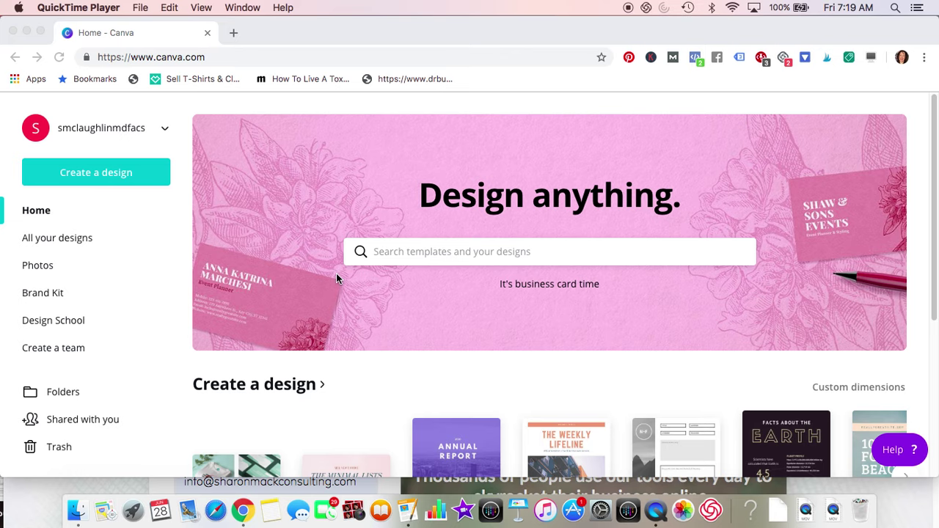
Step: Scroll down the Canva home page to the Your designs thumbnails
{"action": "scroll", "coordinate": [368, 363], "scroll_direction": "down", "scroll_amount": 8}
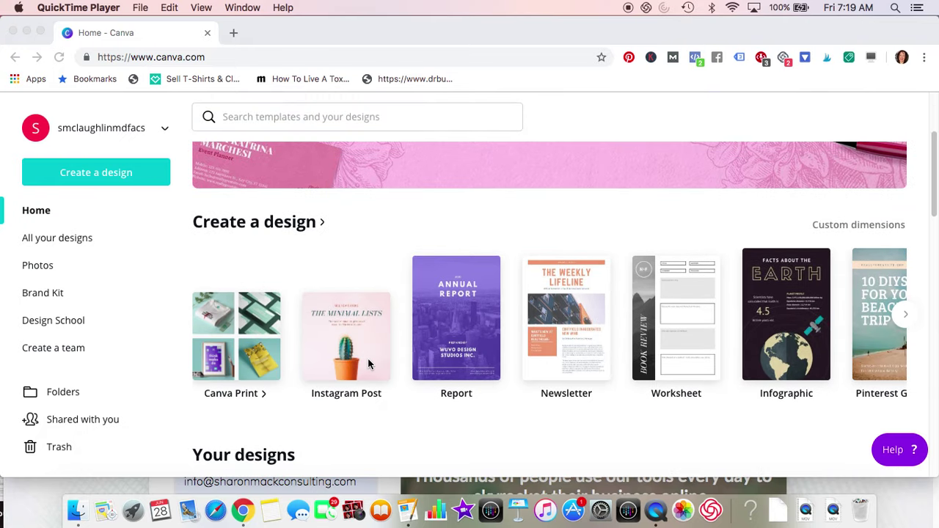
{"action": "scroll", "coordinate": [368, 358], "scroll_direction": "down", "scroll_amount": 2}
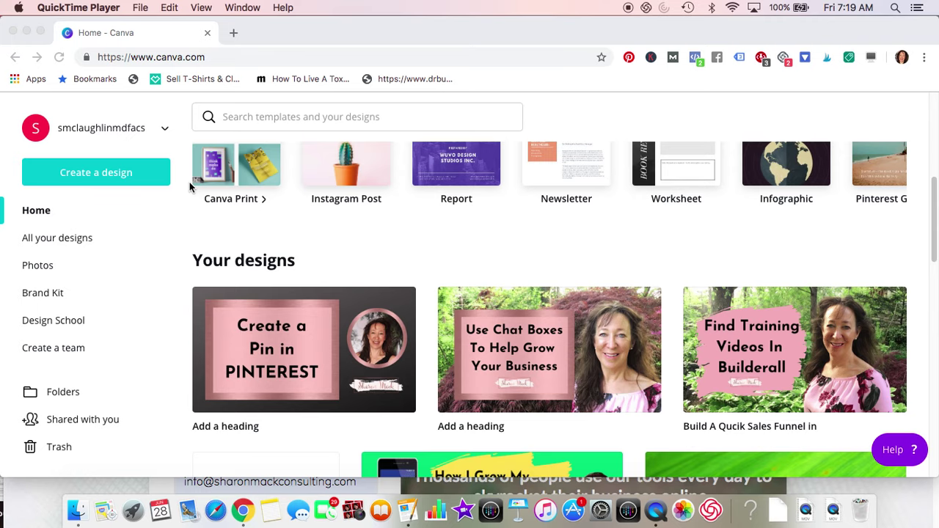
Step: Open the Pinterest pin design and retype its heading as 'Create a Thumbnail For YOUTUBE'
{"action": "left_click", "coordinate": [319, 349]}
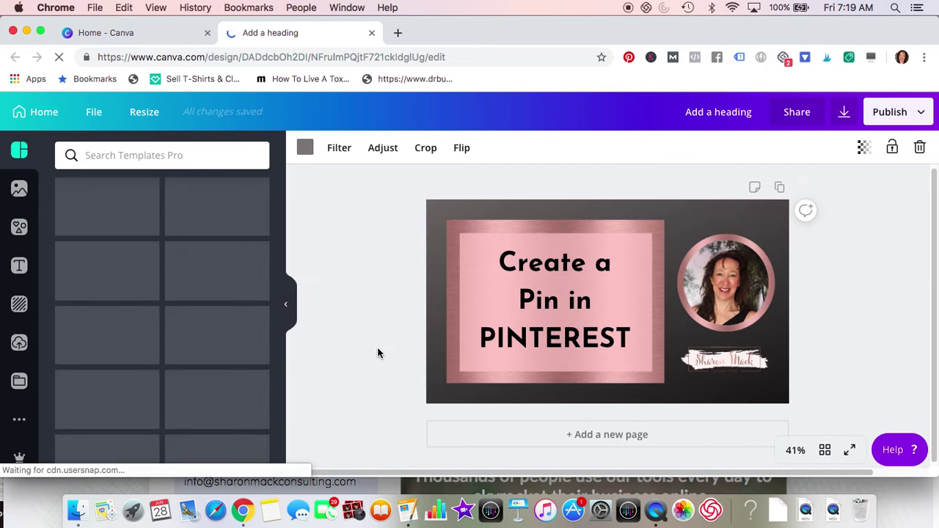
{"action": "left_click", "coordinate": [574, 336]}
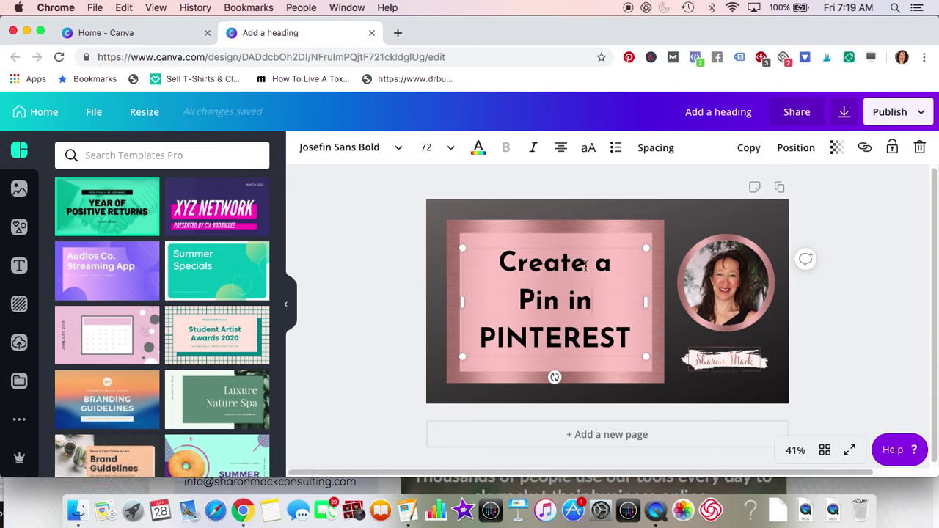
{"action": "left_click_drag", "start_coordinate": [595, 263], "coordinate": [634, 339]}
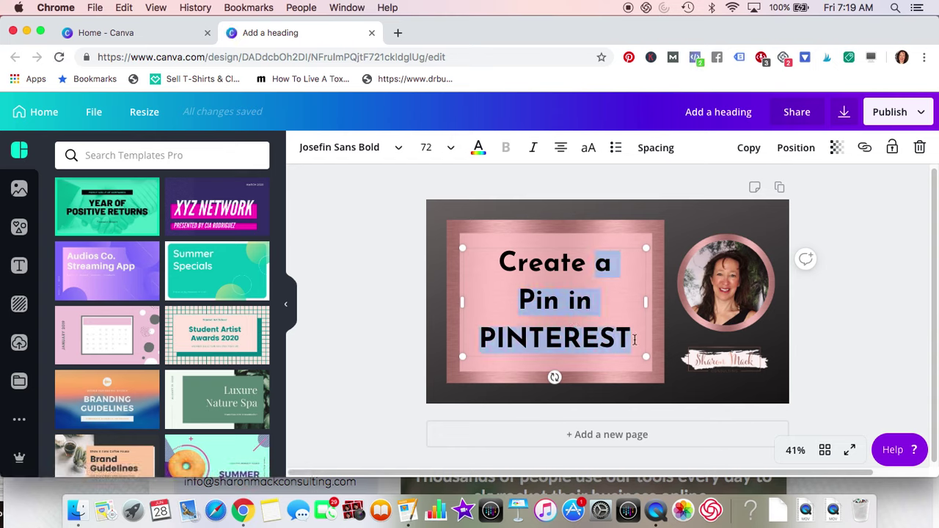
{"action": "key", "text": "BackSpace"}
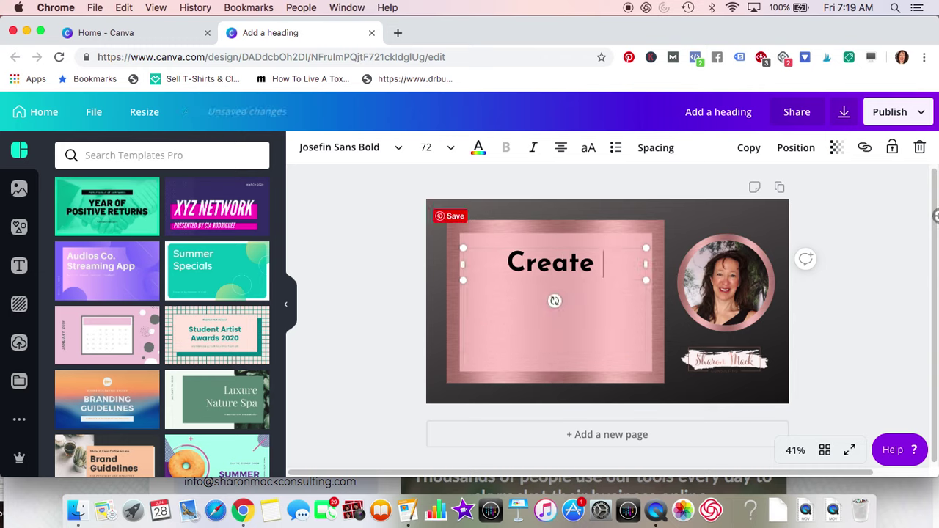
{"action": "type", "text": "a"}
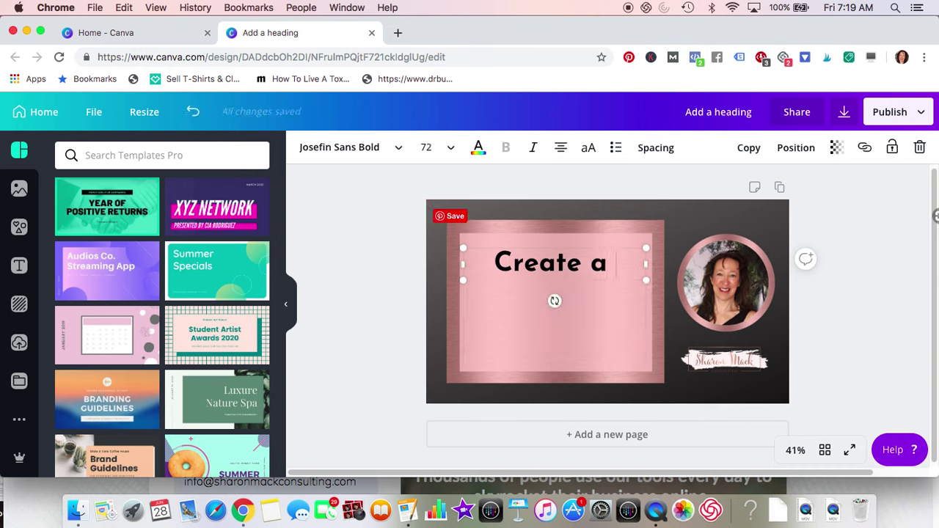
{"action": "type", "text": " Th"}
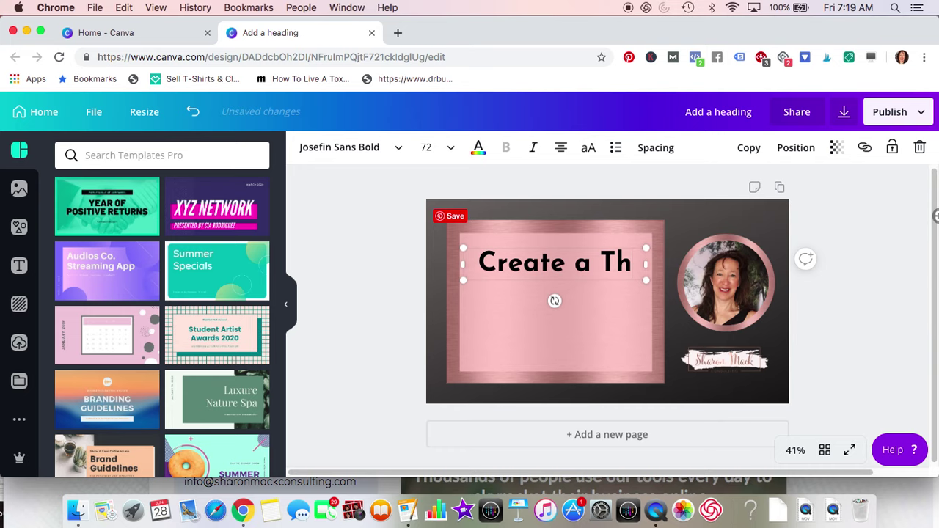
{"action": "type", "text": "umbnail"}
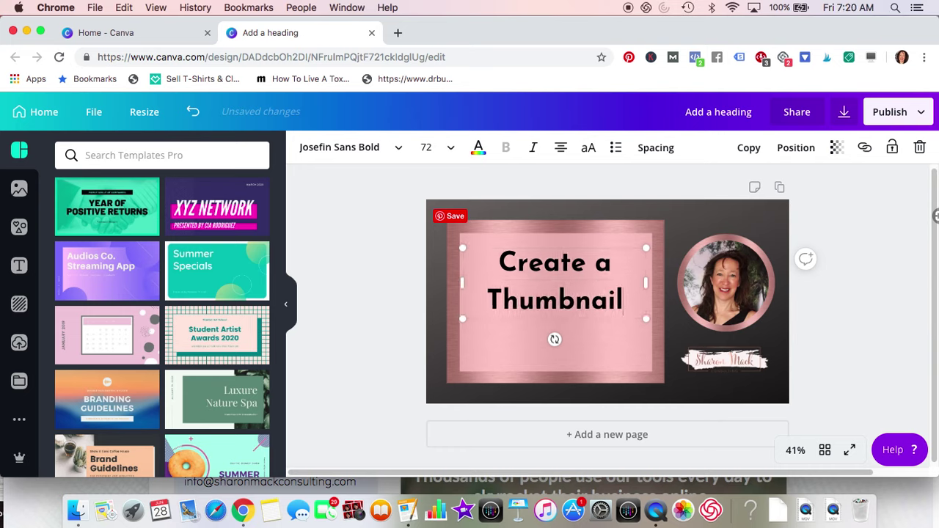
{"action": "type", "text": " For Yo"}
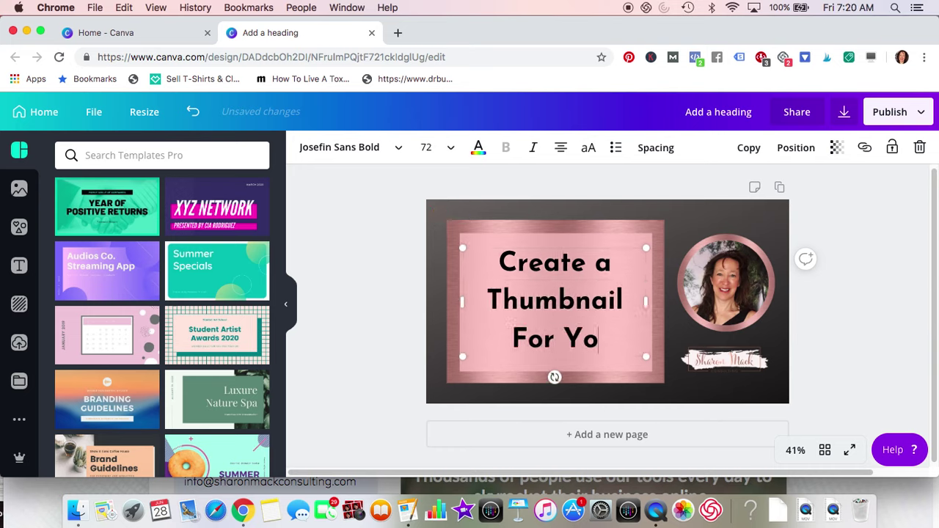
{"action": "type", "text": "uTUB"}
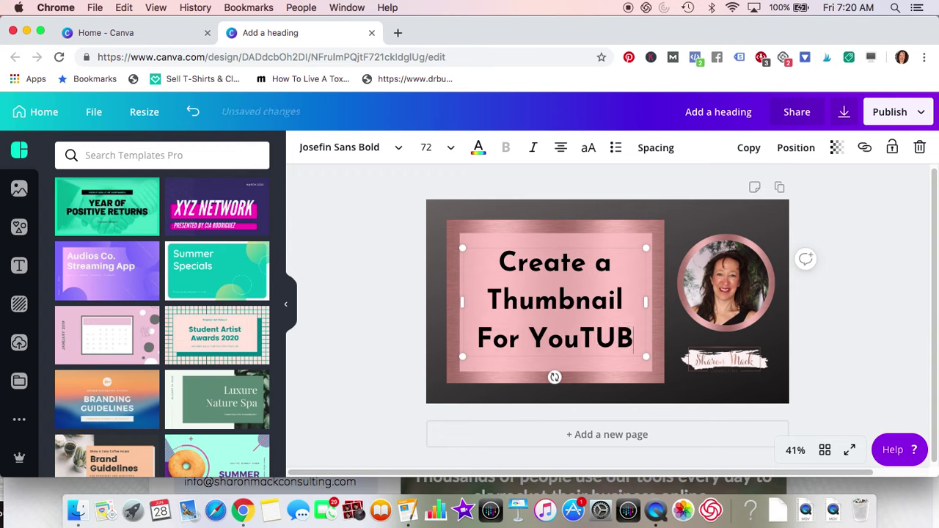
{"action": "key", "text": "BackSpace"}
{"action": "key", "text": "BackSpace"}
{"action": "key", "text": "BackSpace"}
{"action": "key", "text": "BackSpace"}
{"action": "key", "text": "BackSpace"}
{"action": "key", "text": "BackSpace"}
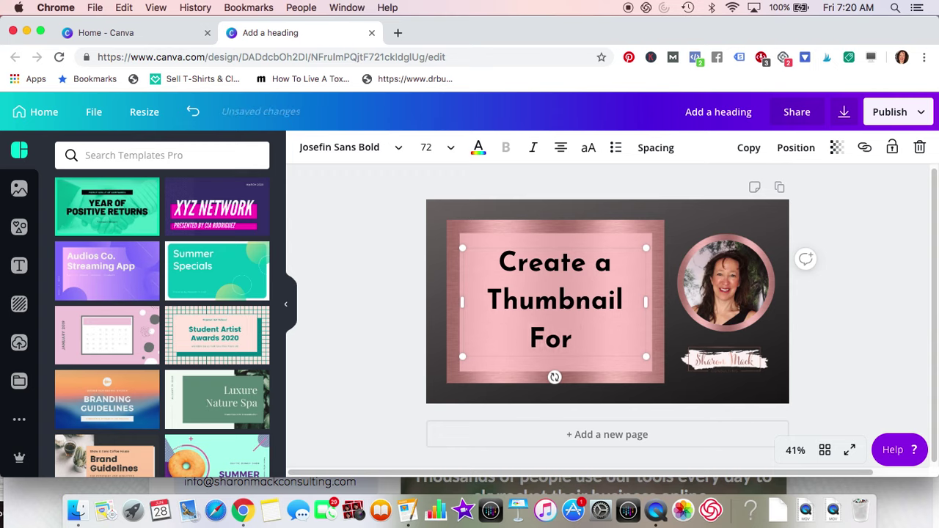
{"action": "type", "text": "YOUTUB"}
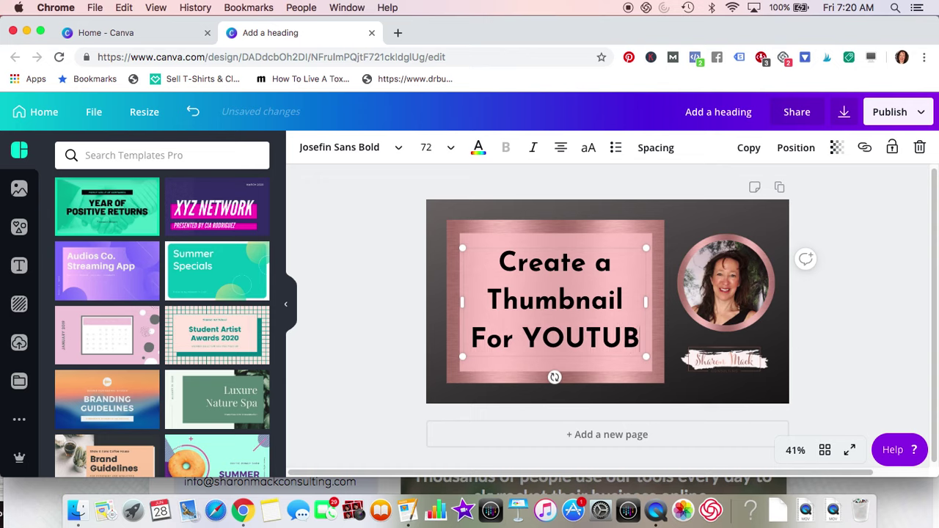
{"action": "type", "text": "E"}
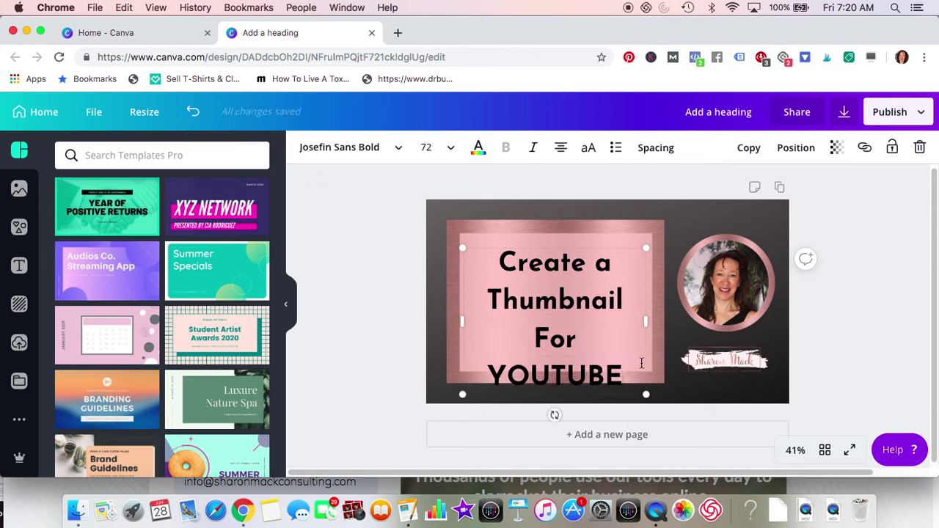
Step: Set the whole heading to font size 64
{"action": "left_click_drag", "start_coordinate": [591, 336], "coordinate": [478, 265]}
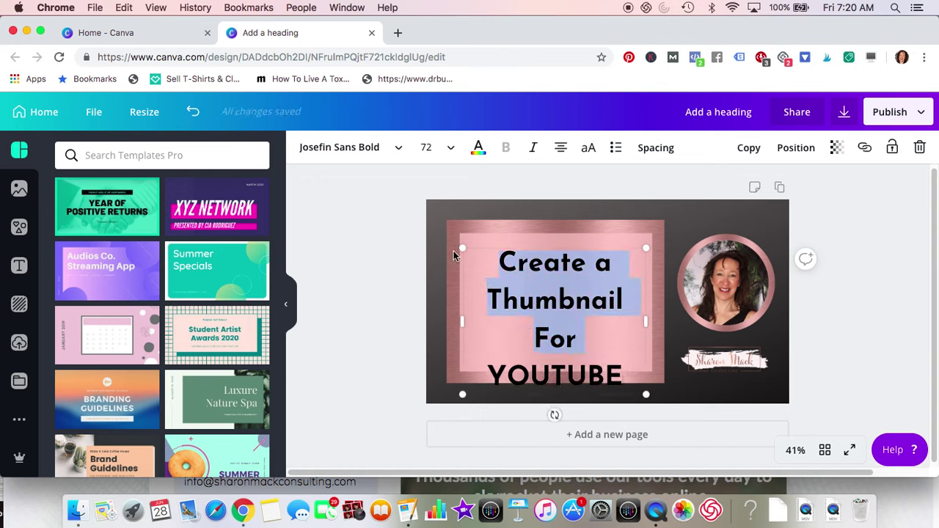
{"action": "left_click", "coordinate": [444, 151]}
{"action": "left_click", "coordinate": [454, 251]}
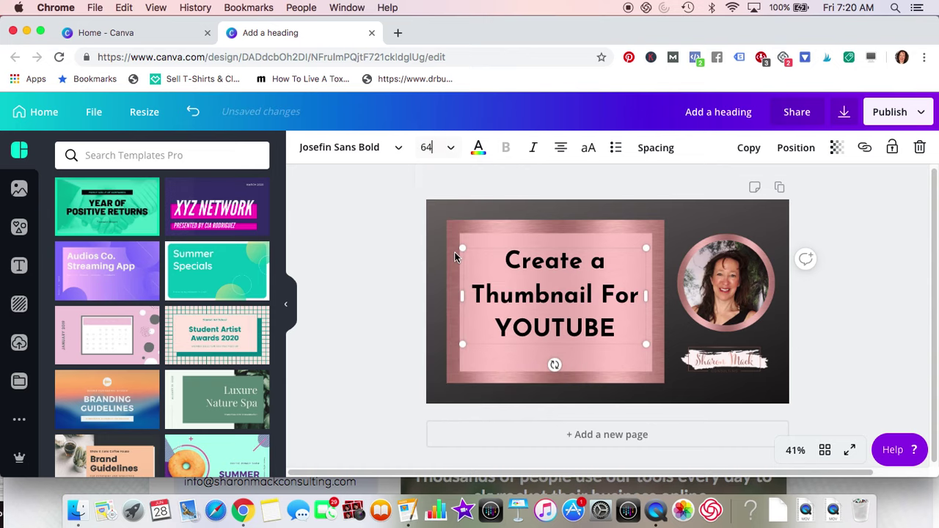
{"action": "left_click", "coordinate": [357, 330]}
{"action": "left_click", "coordinate": [513, 301]}
Step: Change 'For' to 'for' and add 'videos' on a new line after YOUTUBE
{"action": "mouse_move", "coordinate": [513, 301]}
{"action": "left_mouse_down"}
{"action": "mouse_move", "coordinate": [504, 319]}
{"action": "mouse_move", "coordinate": [503, 290]}
{"action": "mouse_move", "coordinate": [620, 286]}
{"action": "mouse_move", "coordinate": [506, 297]}
{"action": "mouse_move", "coordinate": [517, 303]}
{"action": "left_mouse_up"}
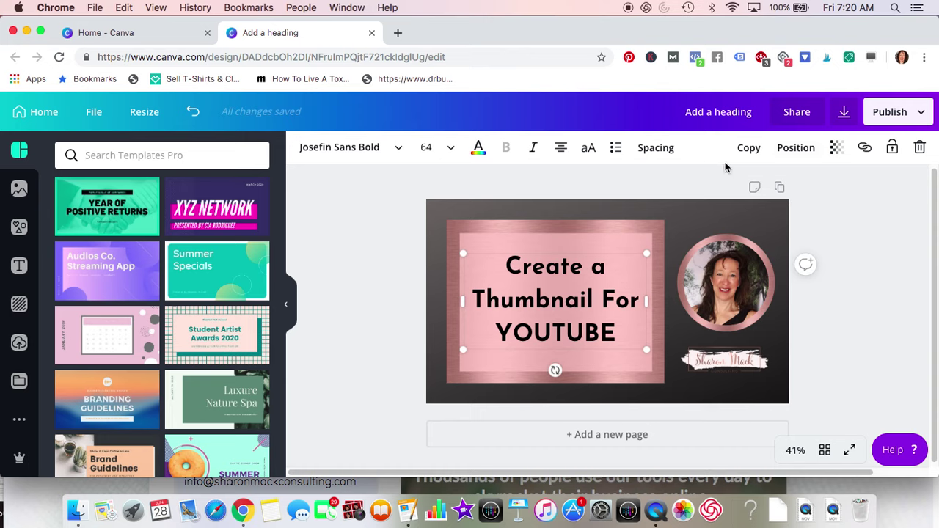
{"action": "double_click", "coordinate": [605, 297]}
{"action": "left_click", "coordinate": [607, 301]}
{"action": "key", "text": "BackSpace"}
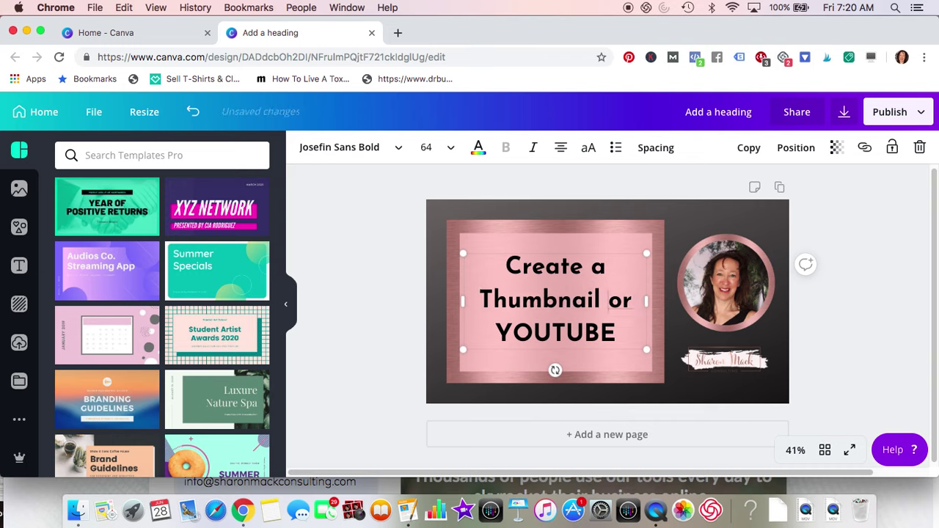
{"action": "type", "text": "f"}
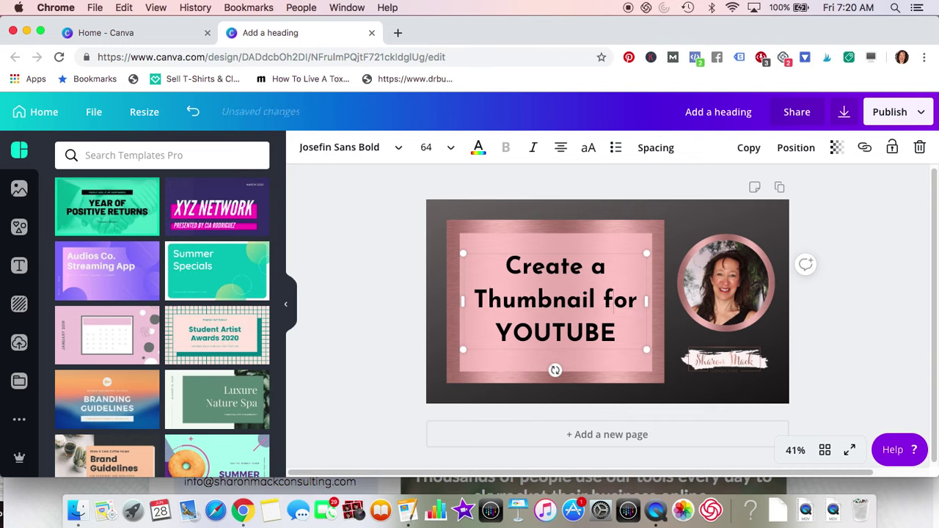
{"action": "left_click", "coordinate": [618, 332]}
{"action": "key", "text": "Return"}
{"action": "type", "text": "videos"}
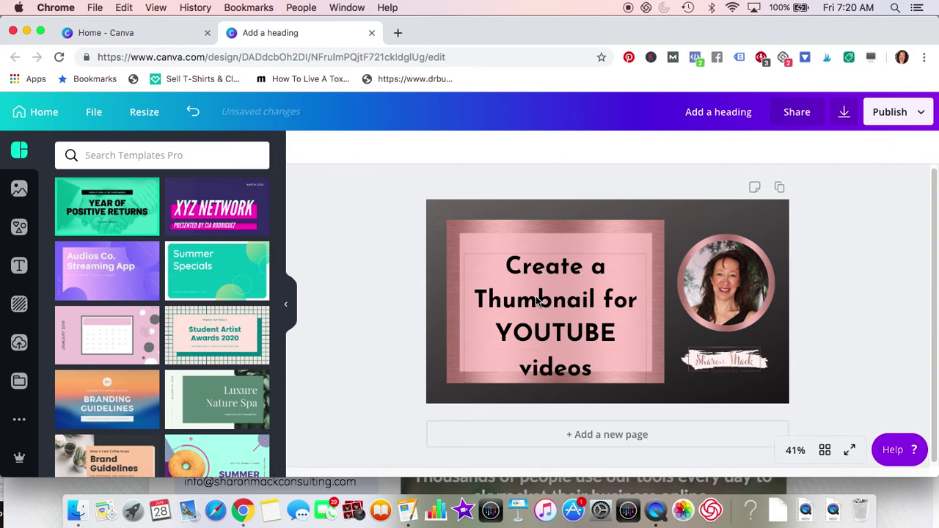
Step: Move the heading up and slightly right to centre it on the pink panel
{"action": "mouse_move", "coordinate": [538, 299]}
{"action": "left_mouse_down"}
{"action": "mouse_move", "coordinate": [549, 279]}
{"action": "mouse_move", "coordinate": [538, 286]}
{"action": "left_mouse_up"}
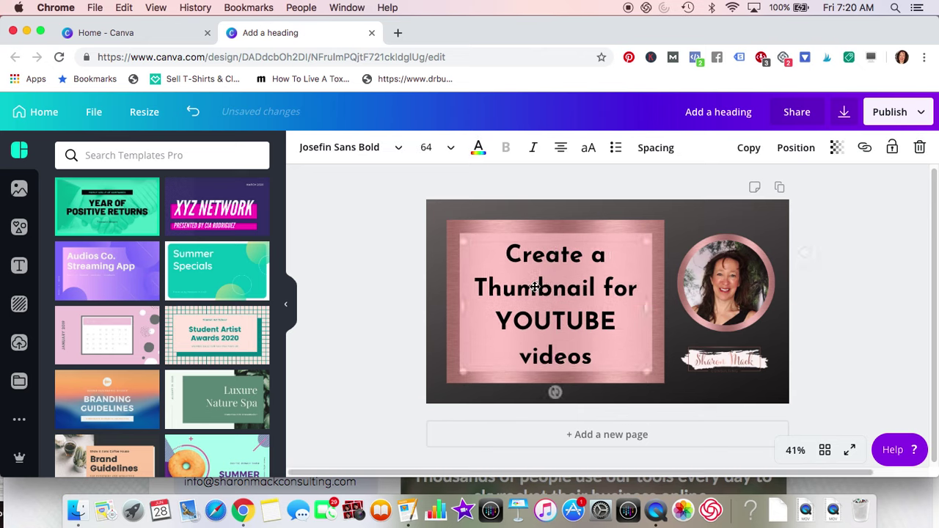
{"action": "left_click", "coordinate": [876, 267]}
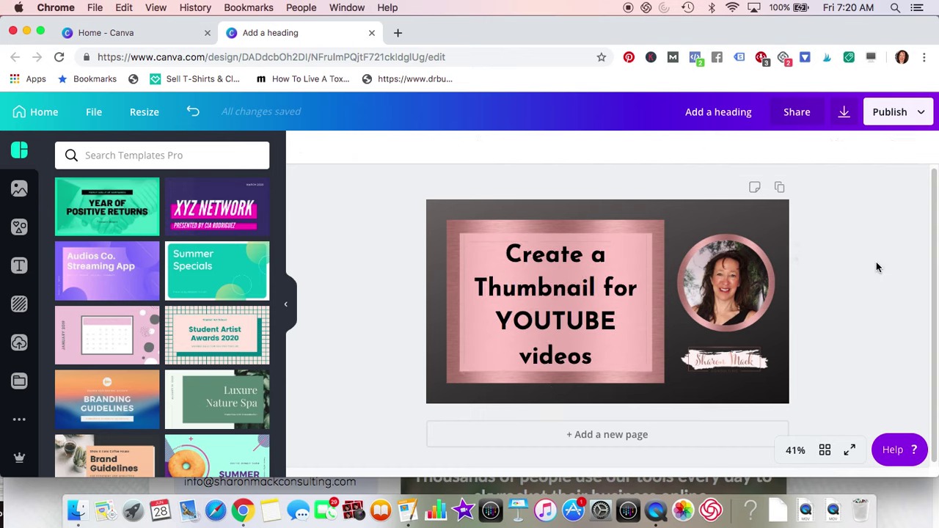
{"action": "left_click_drag", "start_coordinate": [596, 291], "coordinate": [591, 288]}
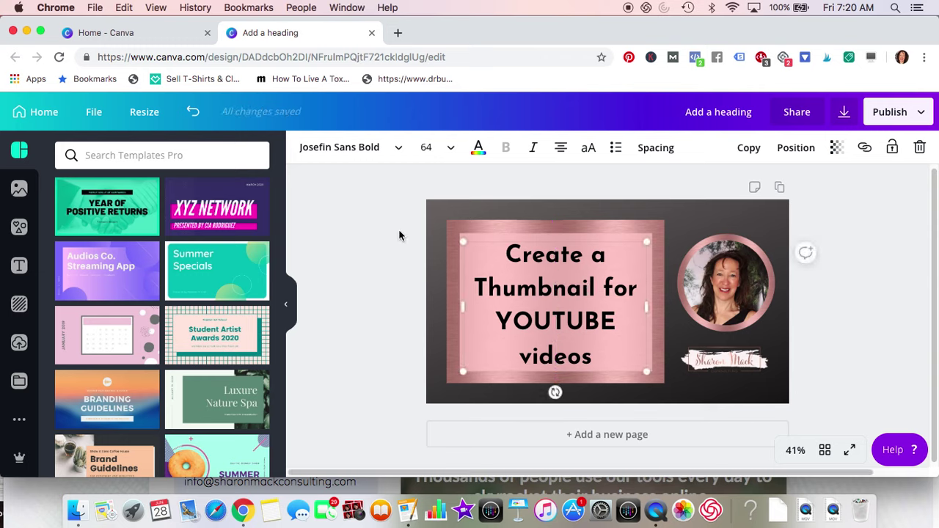
Step: Download the thumbnail as a PNG and close its editor tab
{"action": "left_click", "coordinate": [374, 247]}
{"action": "left_click", "coordinate": [841, 115]}
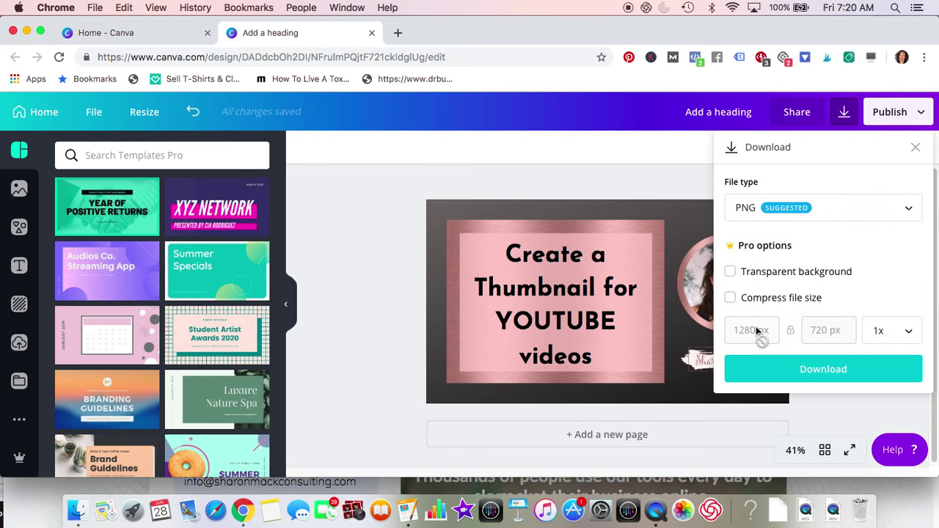
{"action": "left_click", "coordinate": [806, 370]}
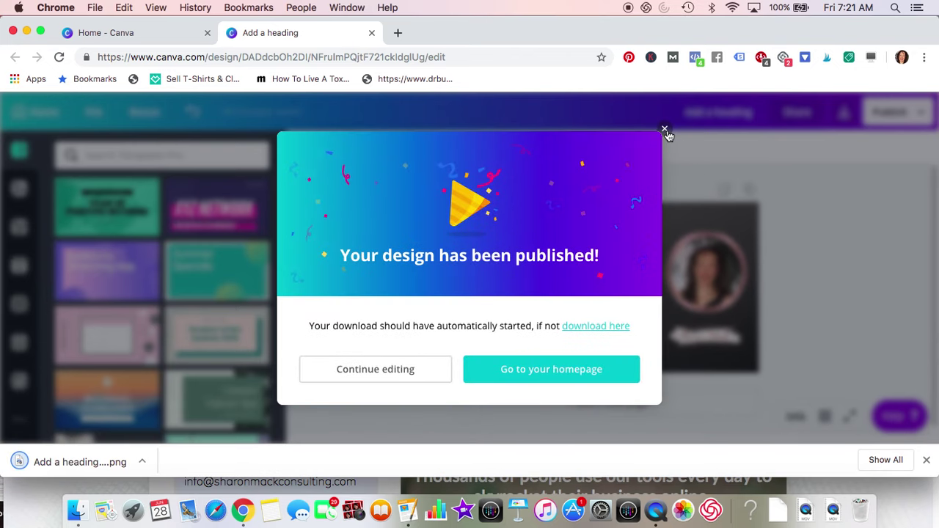
{"action": "left_click", "coordinate": [371, 33]}
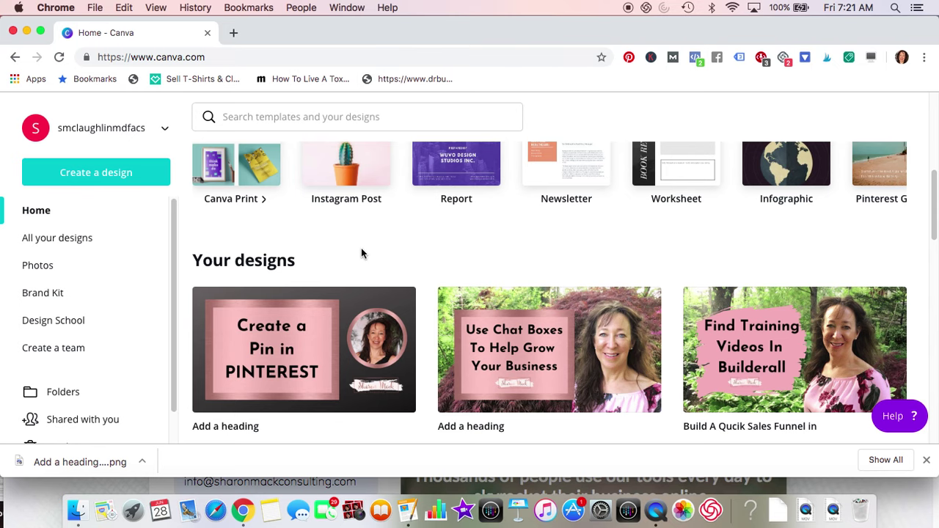
Step: Start a custom-dimensions design, entering the 1280 px width and moving to height
{"action": "scroll", "coordinate": [360, 247], "scroll_direction": "up", "scroll_amount": 5}
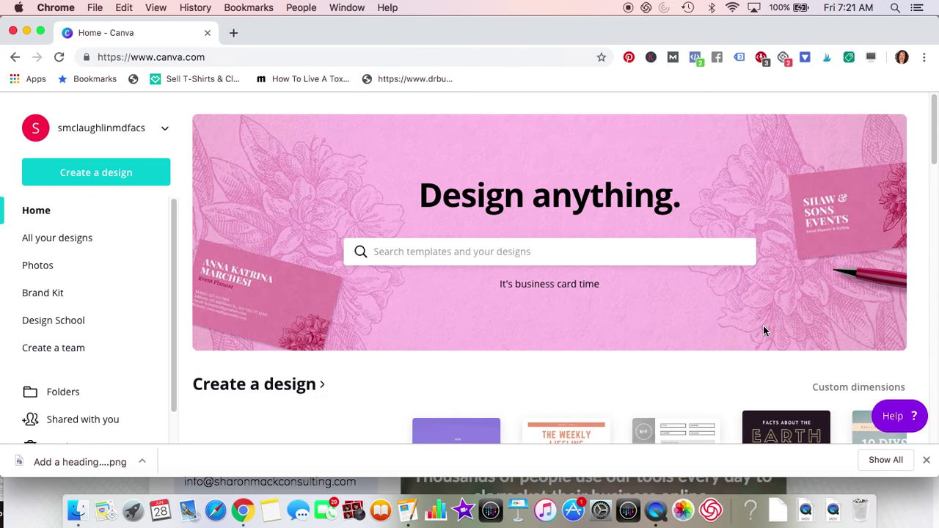
{"action": "left_click", "coordinate": [836, 391]}
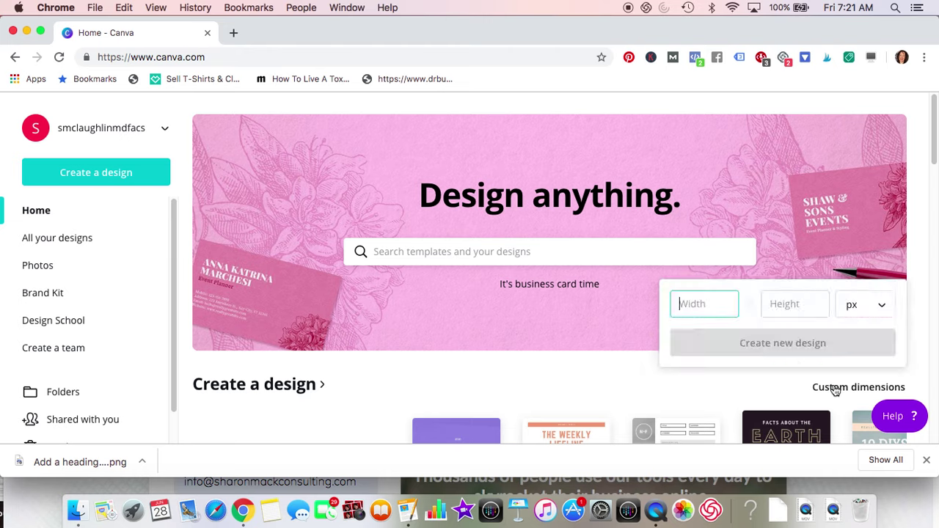
{"action": "type", "text": "1280"}
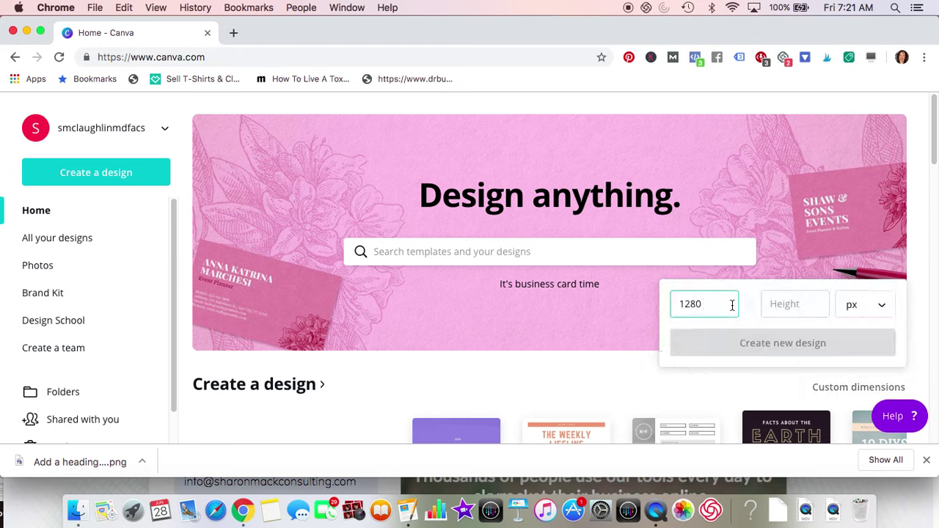
{"action": "left_click", "coordinate": [776, 308]}
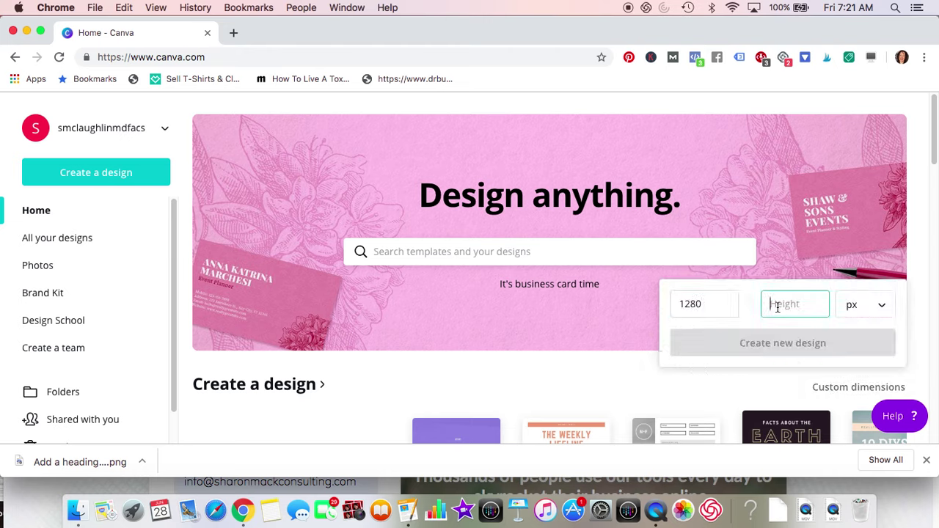
Step: Enter a 720 px height, create the 1280 × 720 design, and browse uploaded images
{"action": "type", "text": "720"}
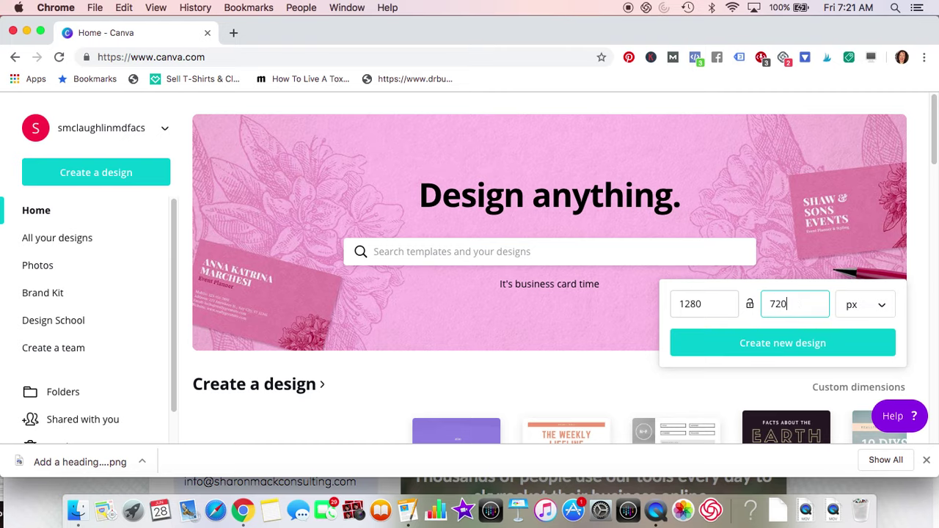
{"action": "left_click", "coordinate": [782, 343]}
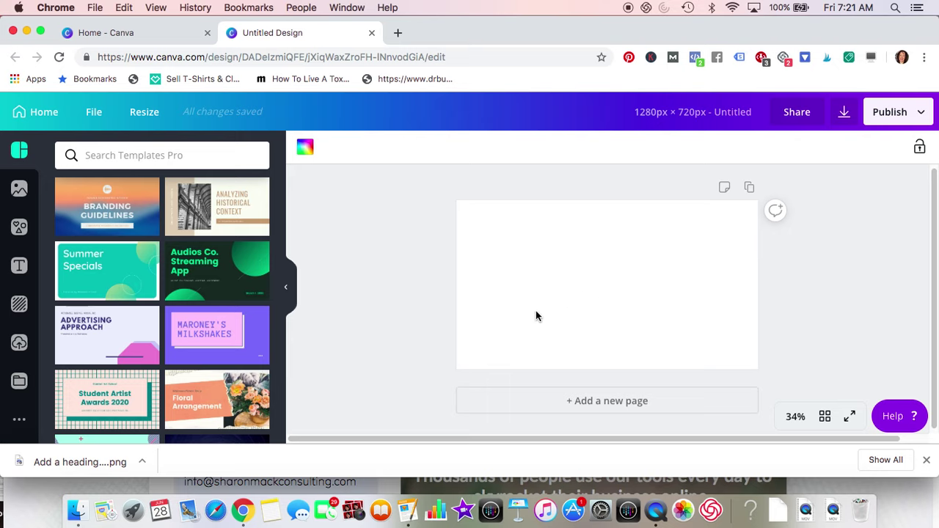
{"action": "left_click", "coordinate": [16, 344]}
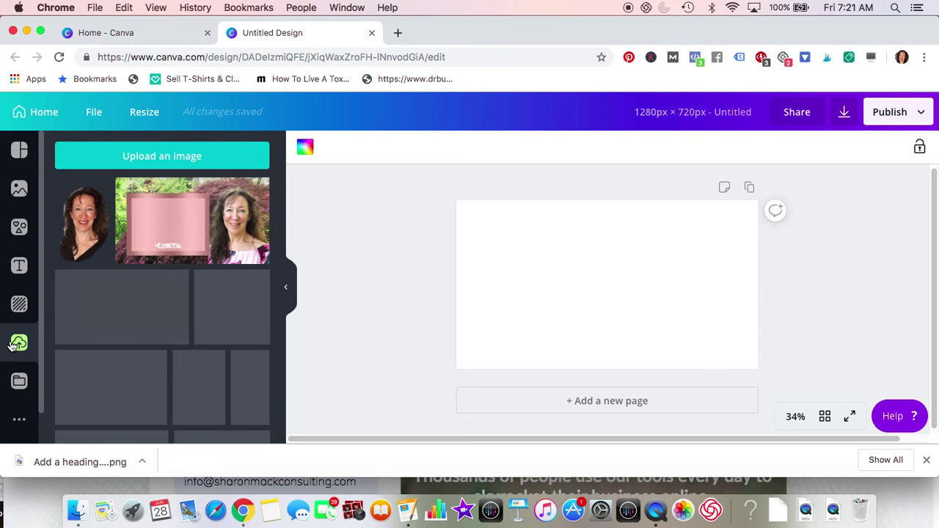
{"action": "scroll", "coordinate": [144, 296], "scroll_direction": "down", "scroll_amount": 2}
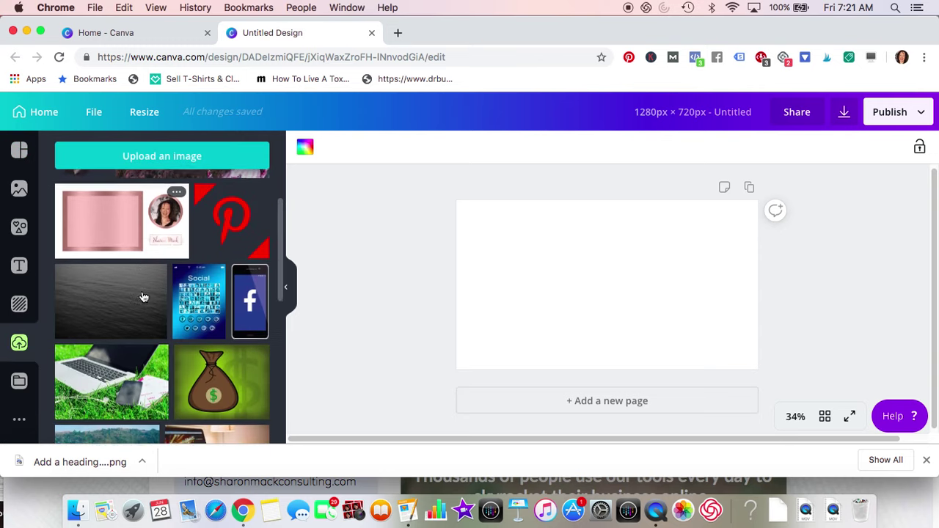
{"action": "scroll", "coordinate": [143, 296], "scroll_direction": "up", "scroll_amount": 3}
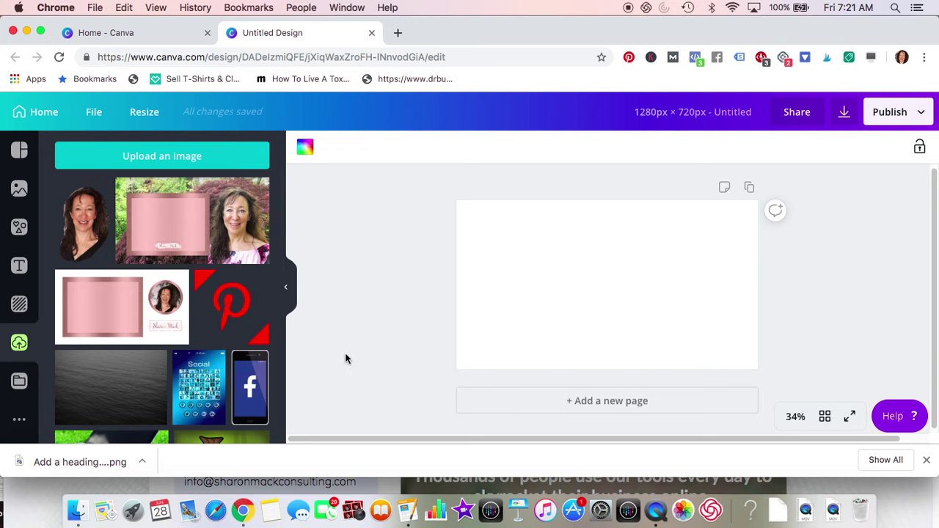
Step: Search stock photos for 'cook' and add the dark stone food photo
{"action": "left_click", "coordinate": [20, 192]}
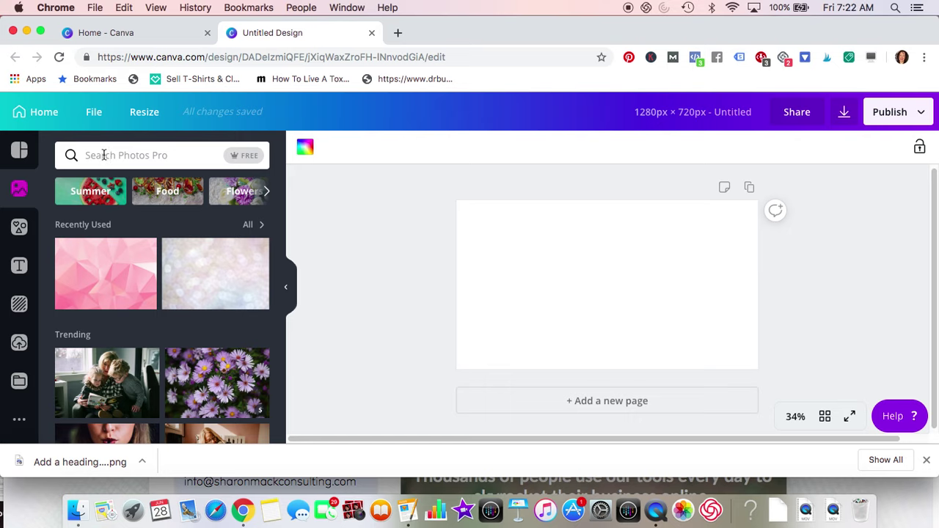
{"action": "type", "text": "business"}
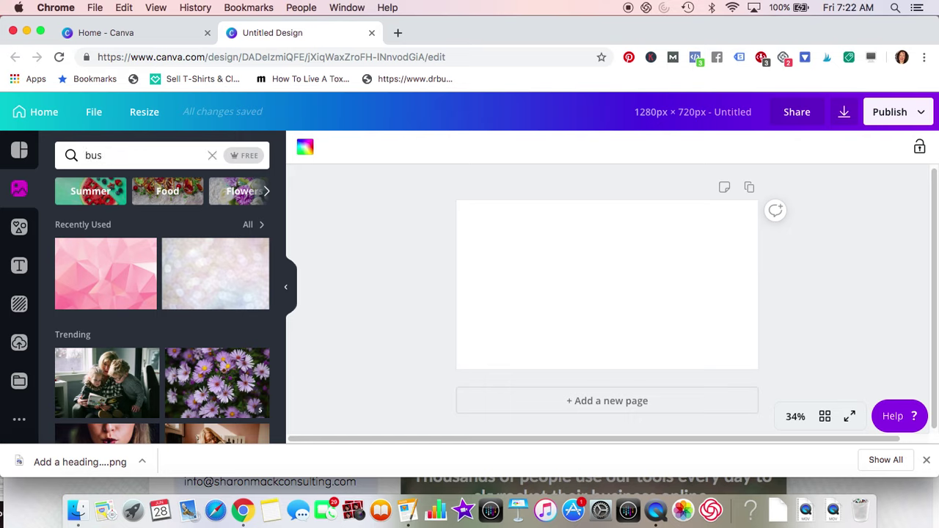
{"action": "key", "text": "BackSpace"}
{"action": "key", "text": "BackSpace"}
{"action": "key", "text": "BackSpace"}
{"action": "type", "text": "cook"}
{"action": "key", "text": "Return"}
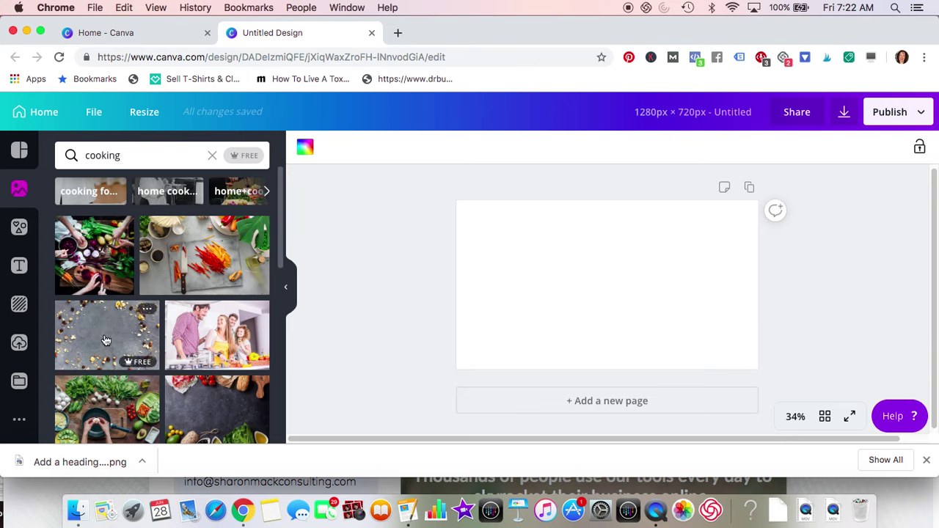
{"action": "scroll", "coordinate": [105, 344], "scroll_direction": "down", "scroll_amount": 2}
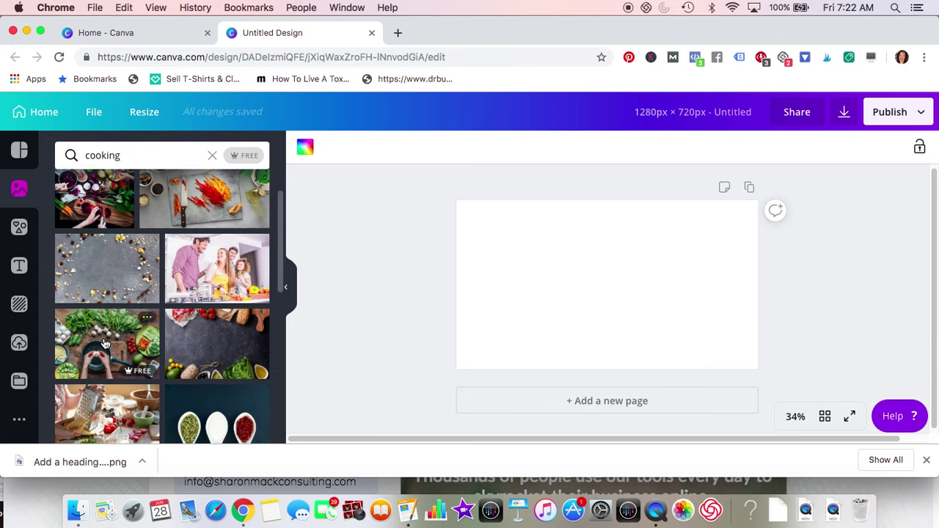
{"action": "left_click", "coordinate": [204, 359]}
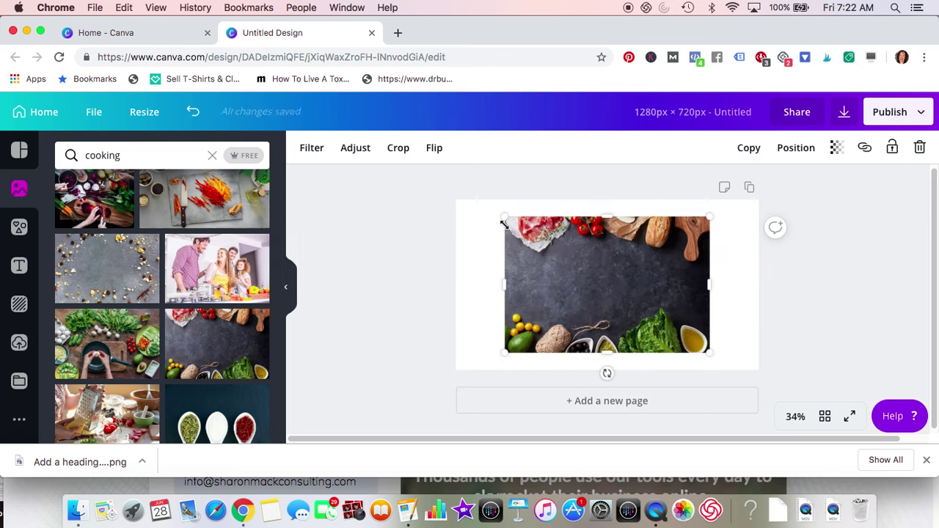
Step: Enlarge and reposition the food photo so it covers the whole page
{"action": "left_click_drag", "start_coordinate": [502, 217], "coordinate": [450, 220]}
{"action": "left_click_drag", "start_coordinate": [709, 353], "coordinate": [787, 384]}
{"action": "left_click_drag", "start_coordinate": [705, 340], "coordinate": [695, 341]}
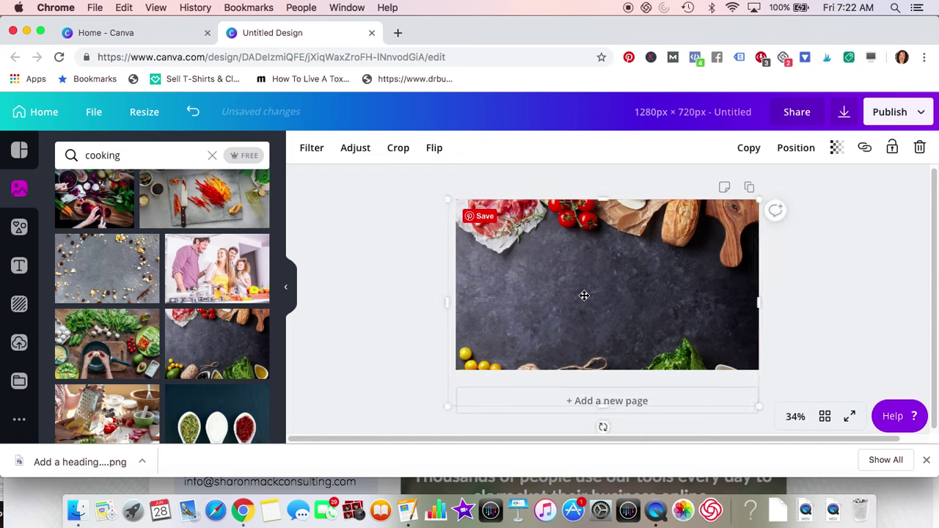
Step: Add an 'Add a heading' text box and try white, then yellow, text colour
{"action": "left_click", "coordinate": [18, 265]}
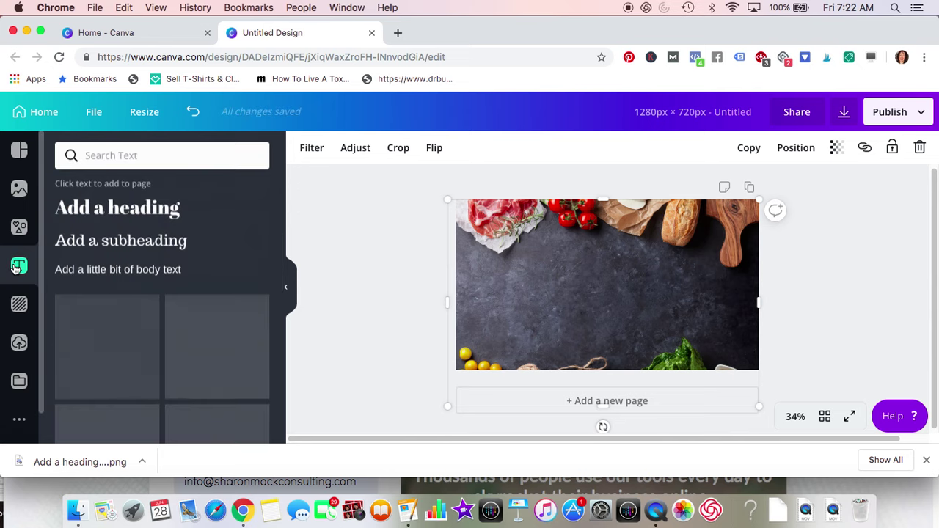
{"action": "left_click", "coordinate": [106, 210]}
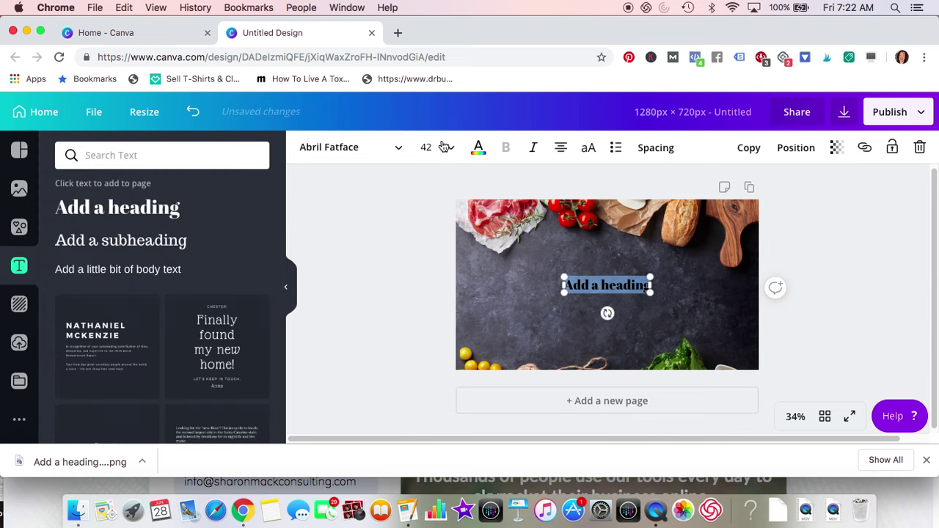
{"action": "left_click", "coordinate": [478, 150]}
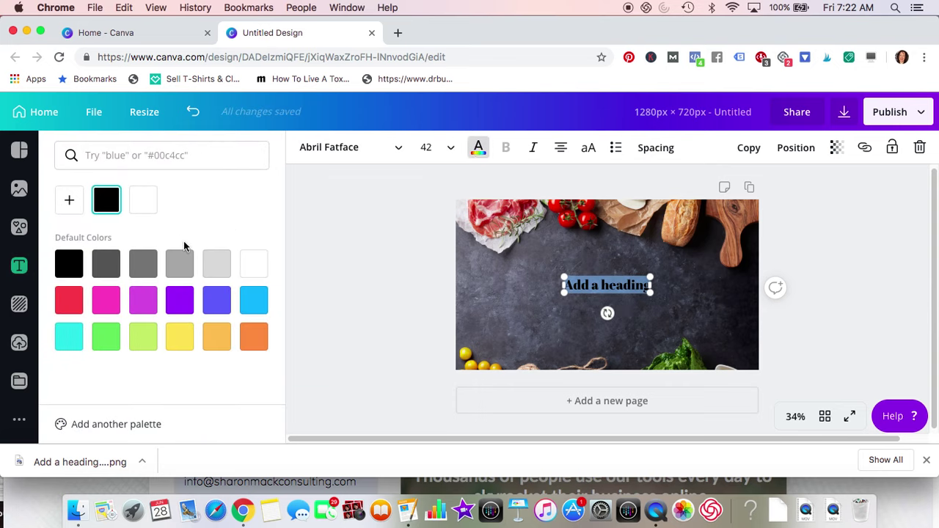
{"action": "left_click", "coordinate": [257, 266]}
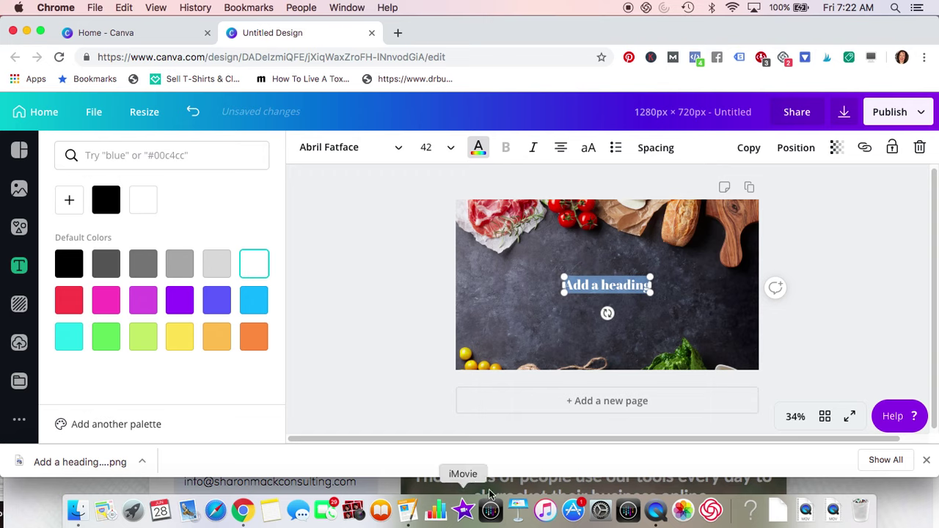
{"action": "left_click", "coordinate": [184, 339]}
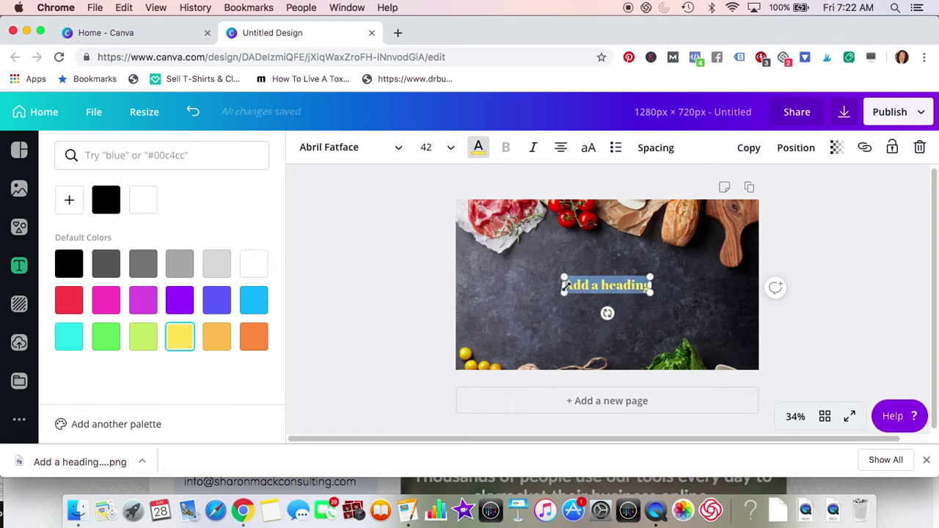
Step: Widen and scale the heading up to 68.1 and make its text white
{"action": "left_click_drag", "start_coordinate": [563, 285], "coordinate": [468, 288]}
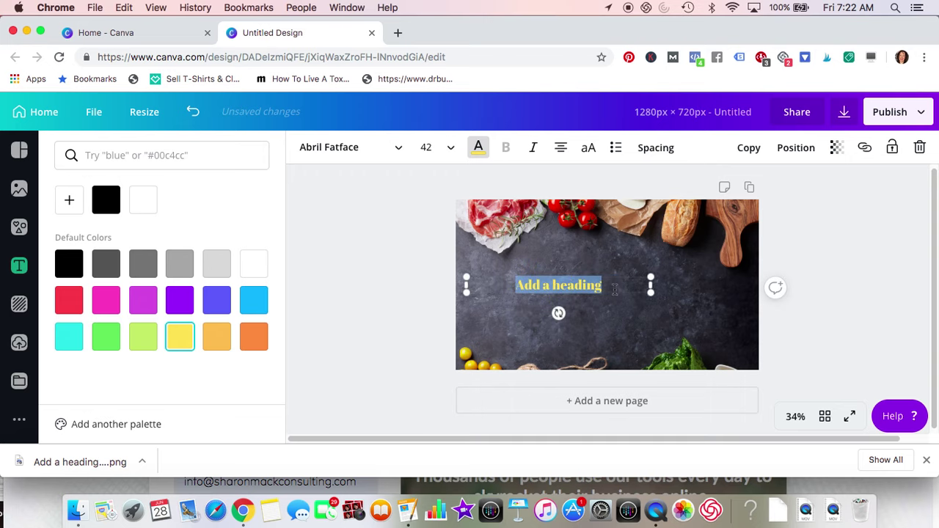
{"action": "left_click_drag", "start_coordinate": [674, 286], "coordinate": [774, 286]}
{"action": "left_click", "coordinate": [251, 267]}
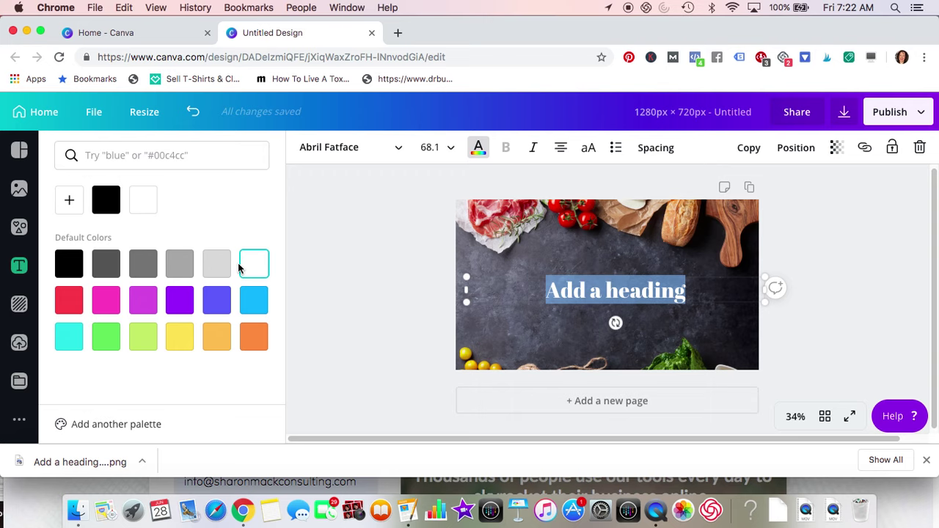
Step: Change the heading font to Barlow Black
{"action": "left_click", "coordinate": [331, 147]}
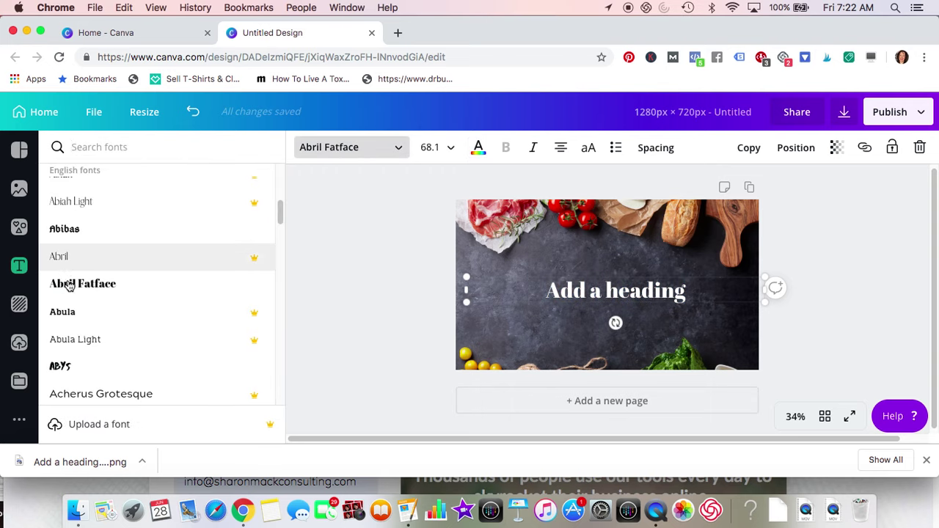
{"action": "scroll", "coordinate": [78, 299], "scroll_direction": "down", "scroll_amount": 15}
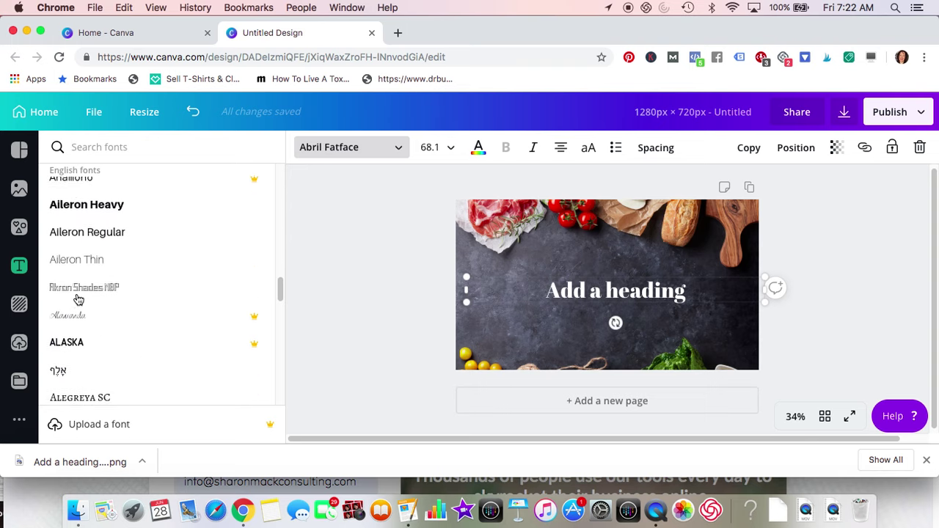
{"action": "scroll", "coordinate": [79, 298], "scroll_direction": "down", "scroll_amount": 15}
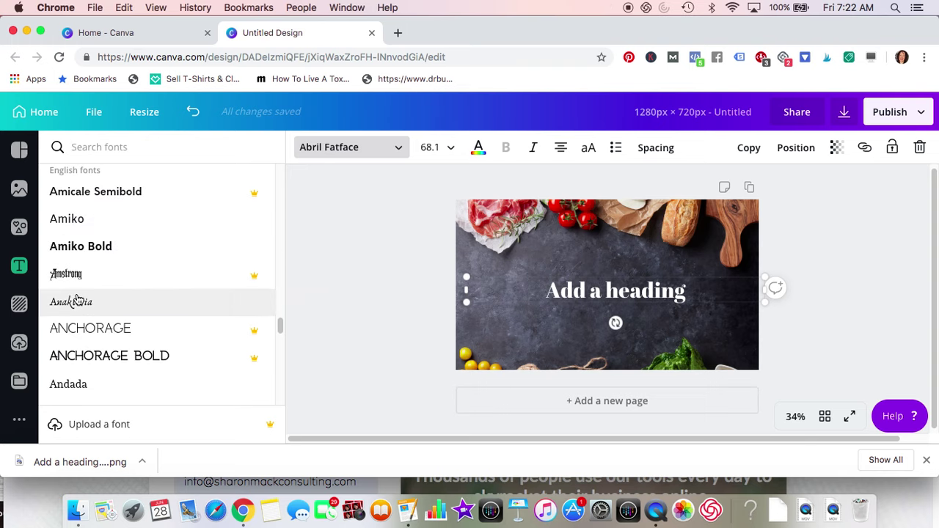
{"action": "scroll", "coordinate": [78, 299], "scroll_direction": "down", "scroll_amount": 15}
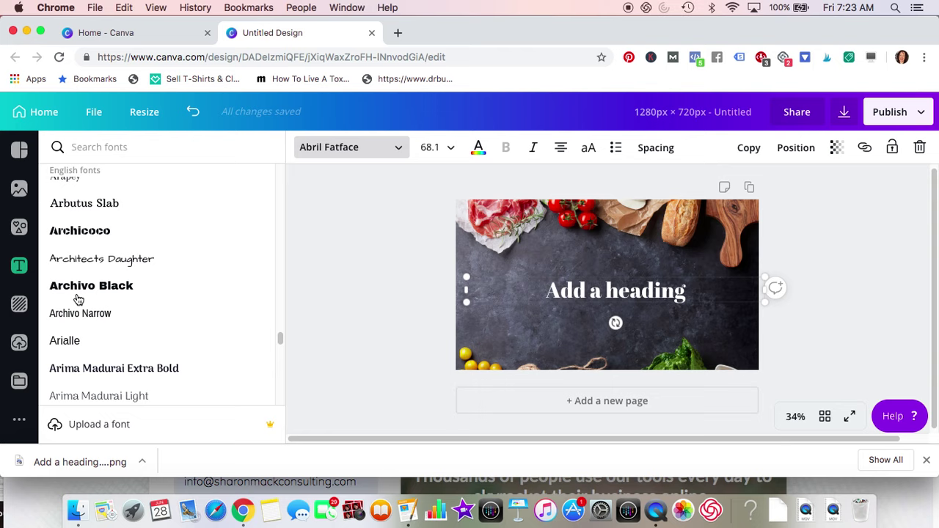
{"action": "scroll", "coordinate": [79, 299], "scroll_direction": "down", "scroll_amount": 15}
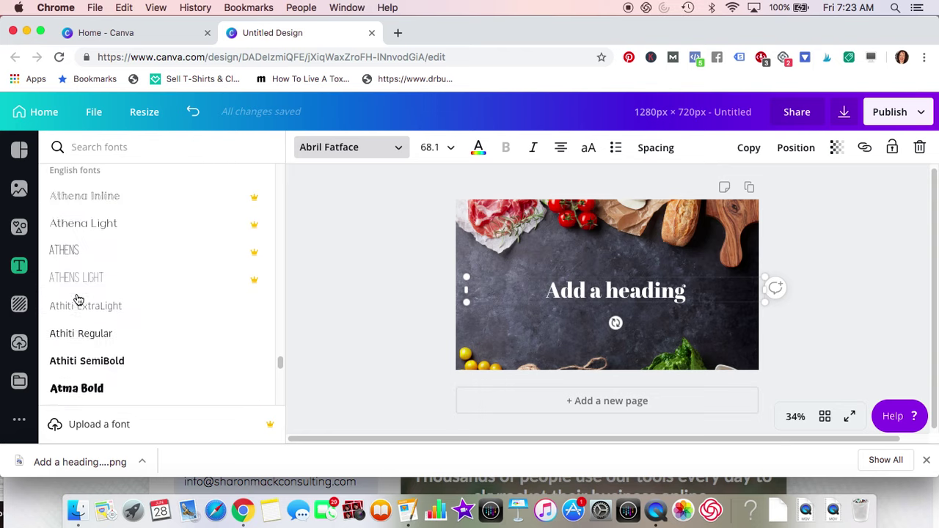
{"action": "scroll", "coordinate": [78, 299], "scroll_direction": "down", "scroll_amount": 15}
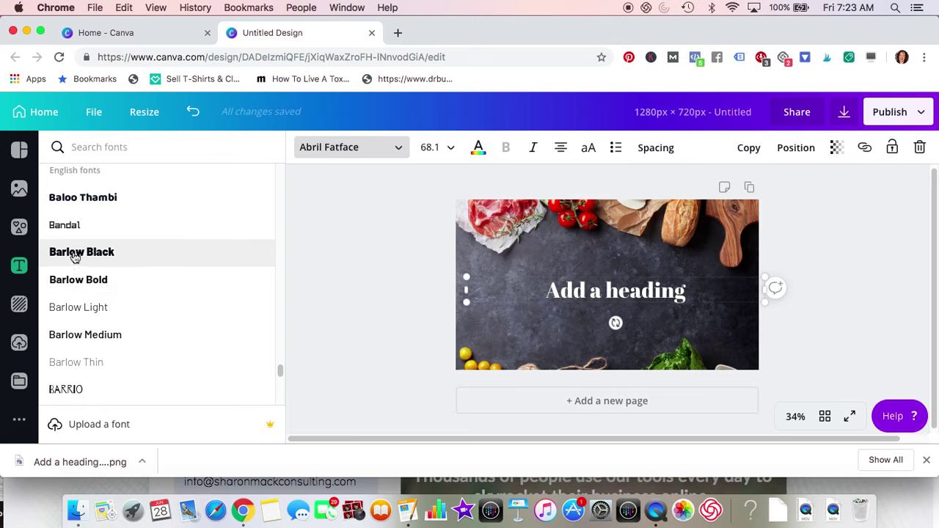
{"action": "left_click", "coordinate": [72, 255]}
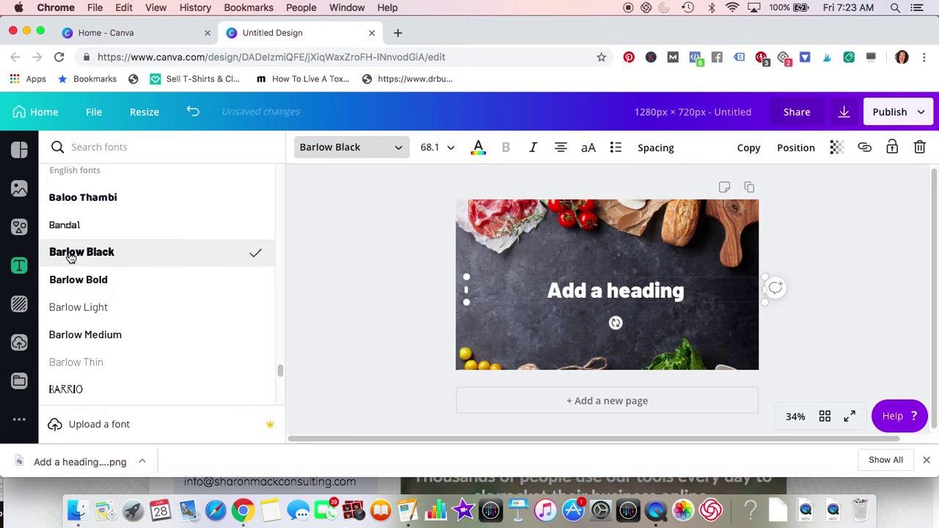
Step: Replace the heading text with 'Healthy Cooking' and move it slightly up
{"action": "left_click", "coordinate": [587, 291]}
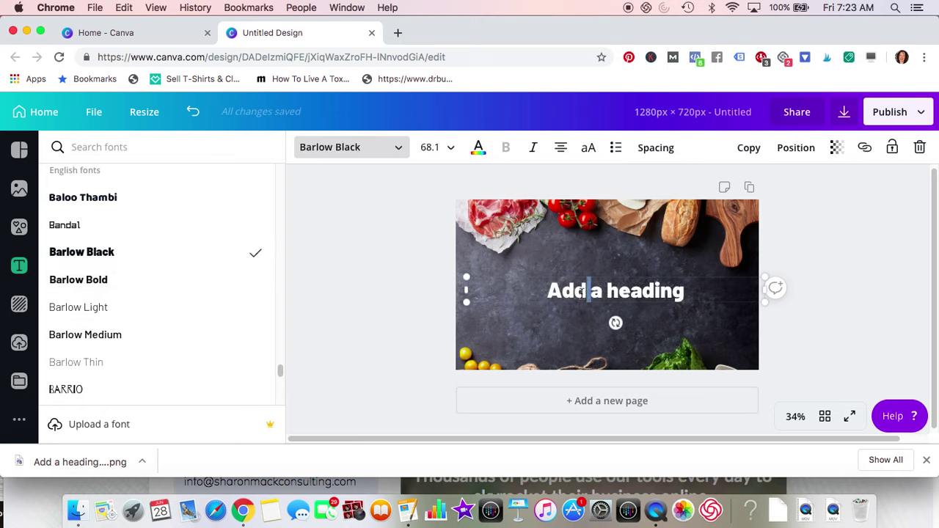
{"action": "key", "text": "BackSpace"}
{"action": "key", "text": "BackSpace"}
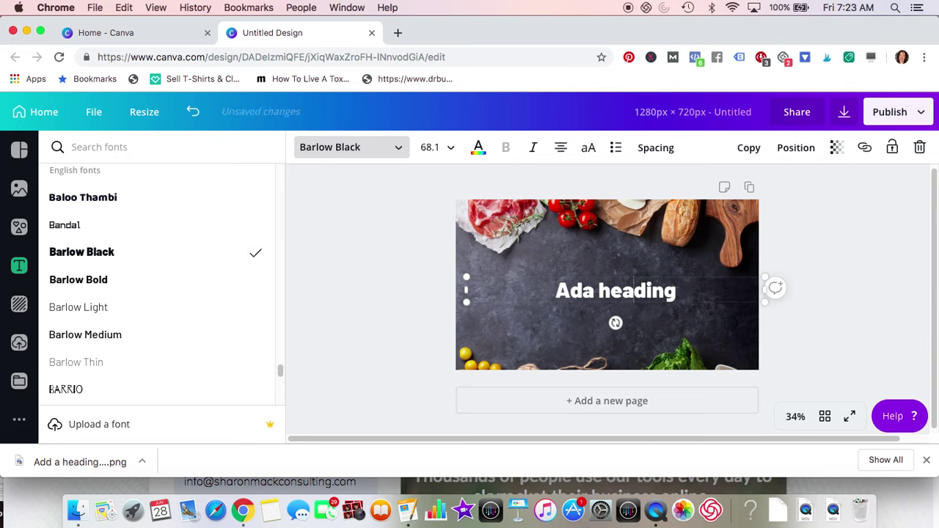
{"action": "key", "text": "BackSpace"}
{"action": "key", "text": "BackSpace"}
{"action": "key", "text": "BackSpace"}
{"action": "key", "text": "BackSpace"}
{"action": "key", "text": "BackSpace"}
{"action": "key", "text": "BackSpace"}
{"action": "key", "text": "BackSpace"}
{"action": "key", "text": "BackSpace"}
{"action": "key", "text": "BackSpace"}
{"action": "key", "text": "BackSpace"}
{"action": "key", "text": "BackSpace"}
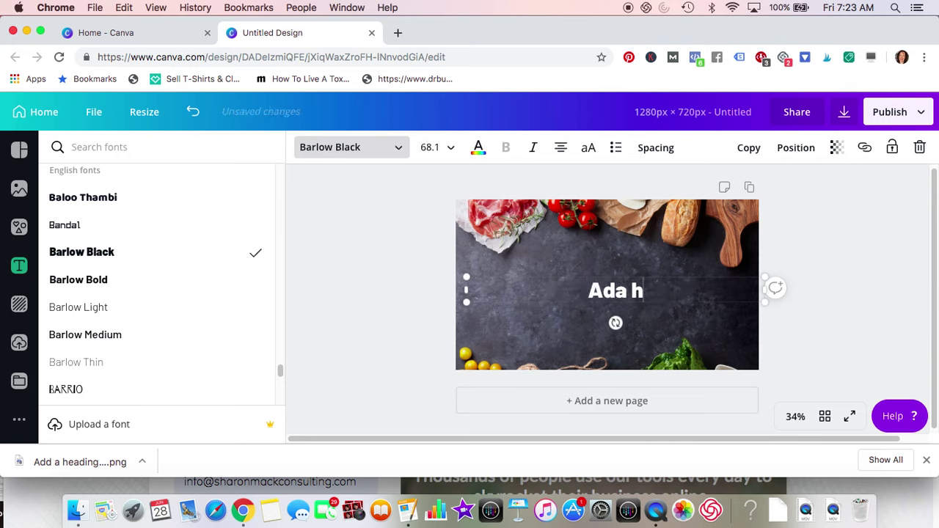
{"action": "type", "text": "Heal"}
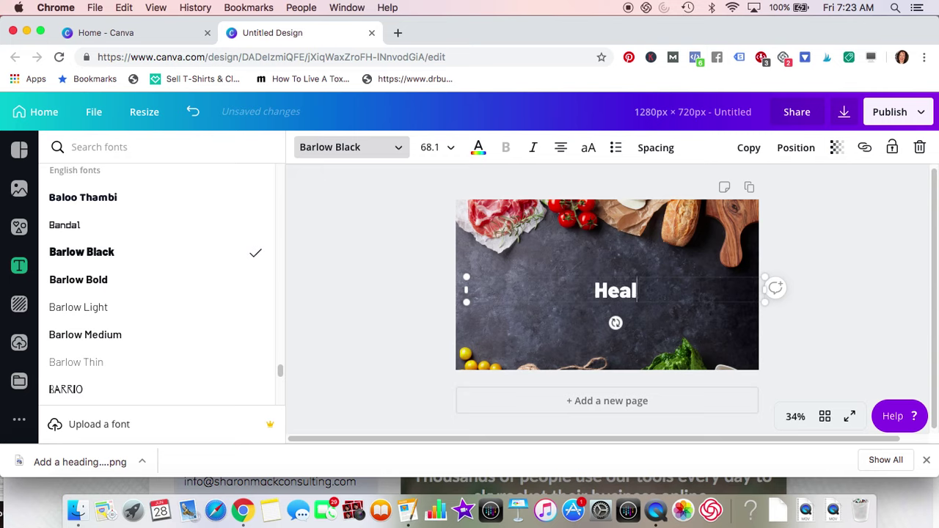
{"action": "type", "text": "thy Cooking"}
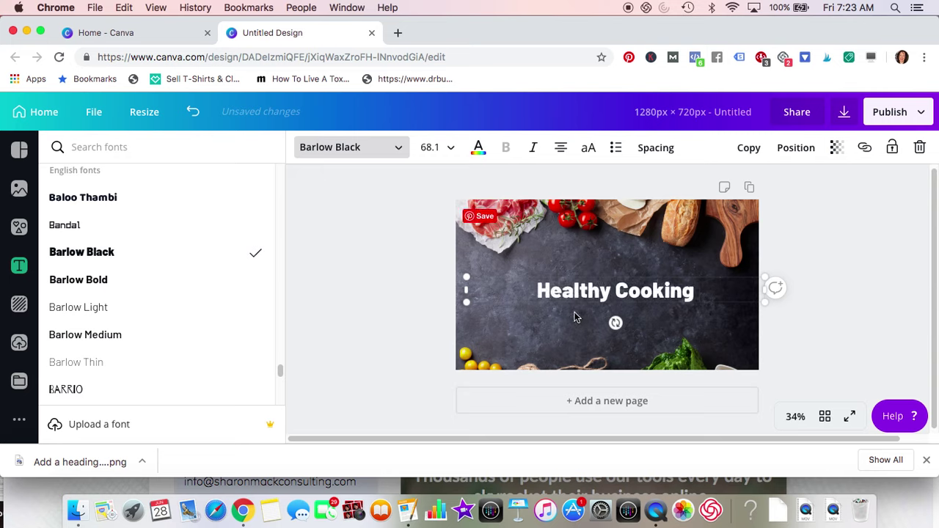
{"action": "left_click", "coordinate": [350, 280]}
{"action": "mouse_move", "coordinate": [578, 287]}
{"action": "left_mouse_down"}
{"action": "mouse_move", "coordinate": [568, 269]}
{"action": "mouse_move", "coordinate": [564, 276]}
{"action": "left_mouse_up"}
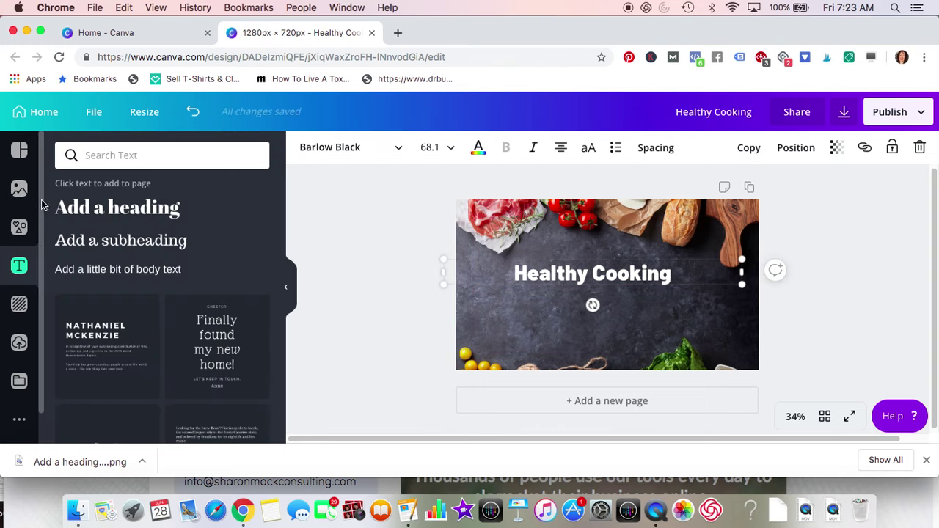
Step: Add a second 'Add a heading' text box and place it below Healthy Cooking
{"action": "left_click", "coordinate": [87, 211]}
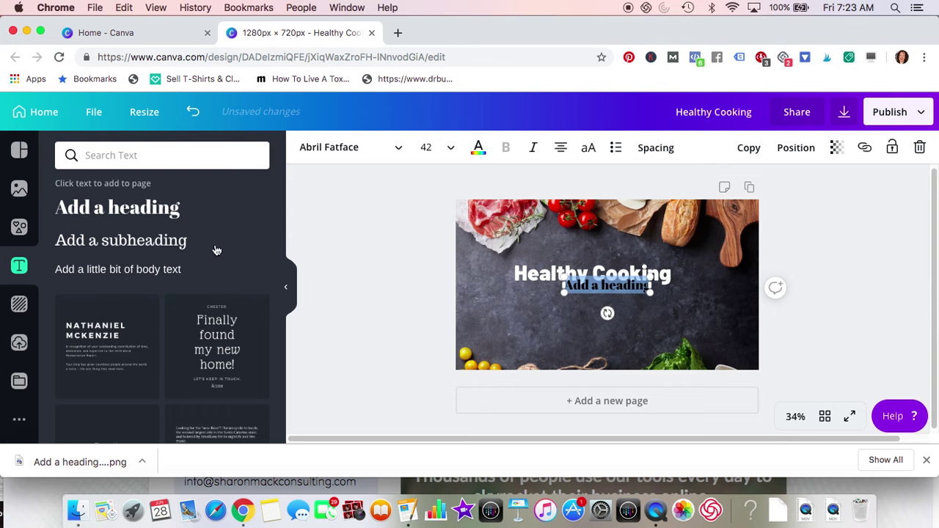
{"action": "left_click", "coordinate": [331, 300]}
{"action": "left_click_drag", "start_coordinate": [565, 283], "coordinate": [588, 301]}
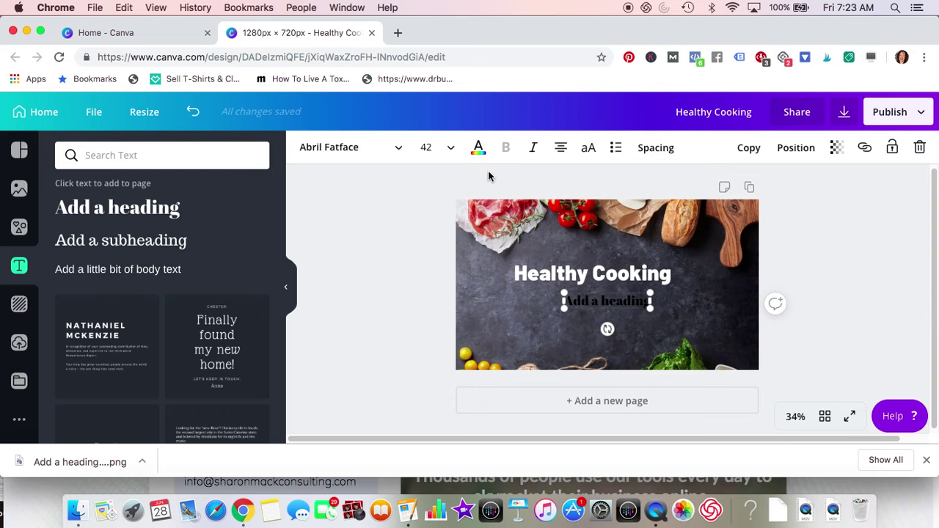
Step: Colour the new text a custom deep red and bring up the download options
{"action": "left_click", "coordinate": [477, 150]}
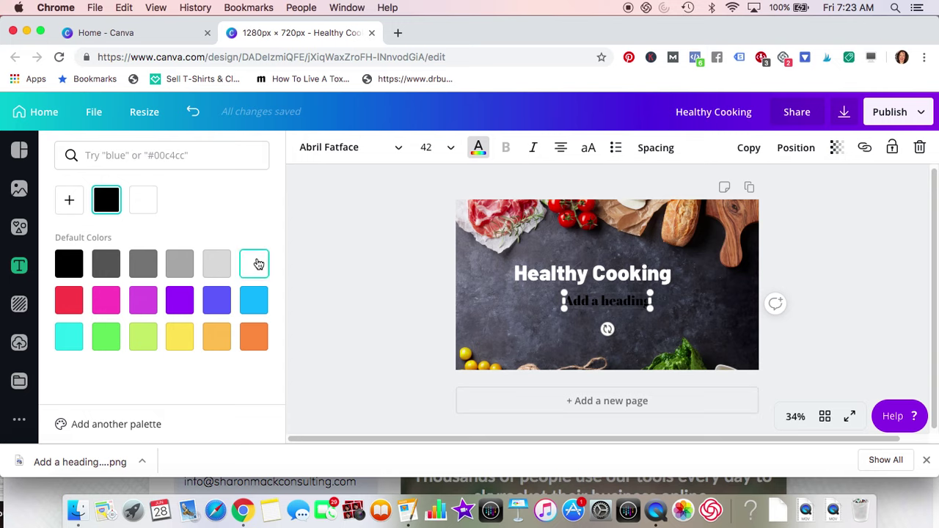
{"action": "left_click", "coordinate": [256, 264]}
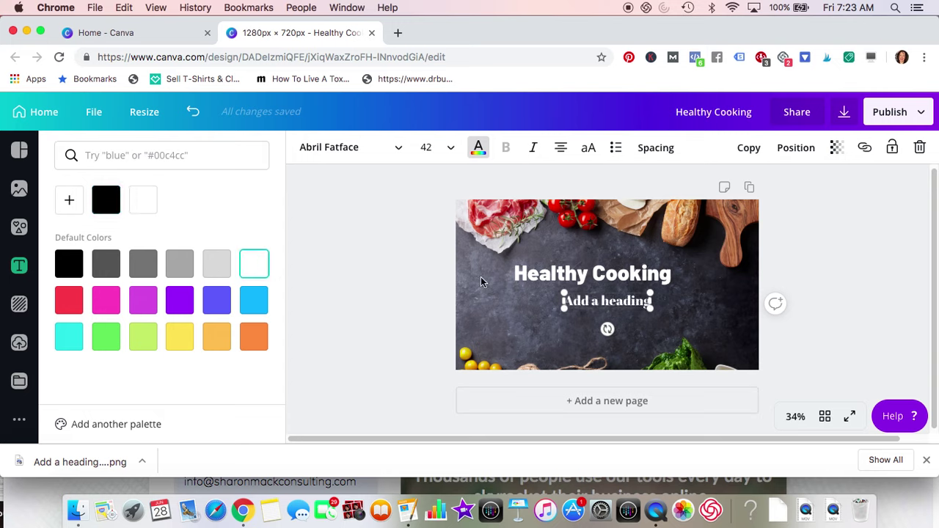
{"action": "left_click", "coordinate": [215, 339]}
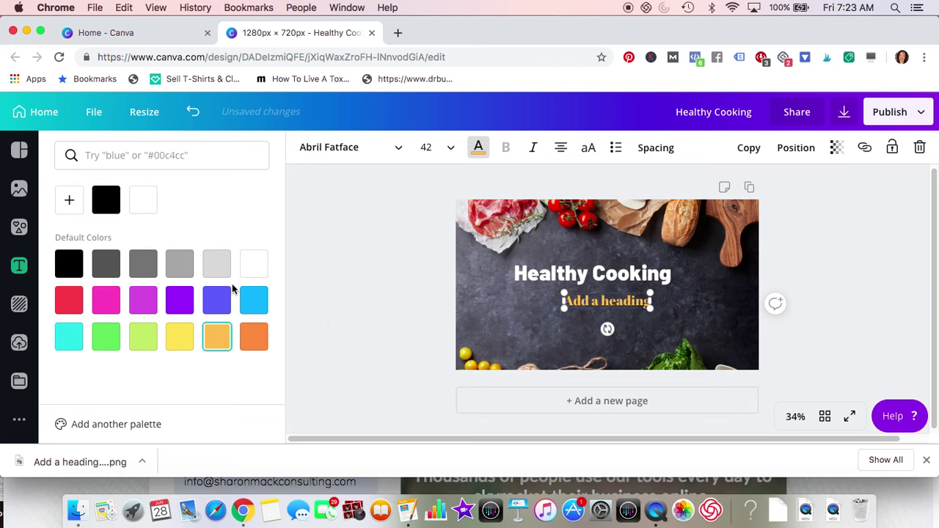
{"action": "left_click", "coordinate": [64, 307]}
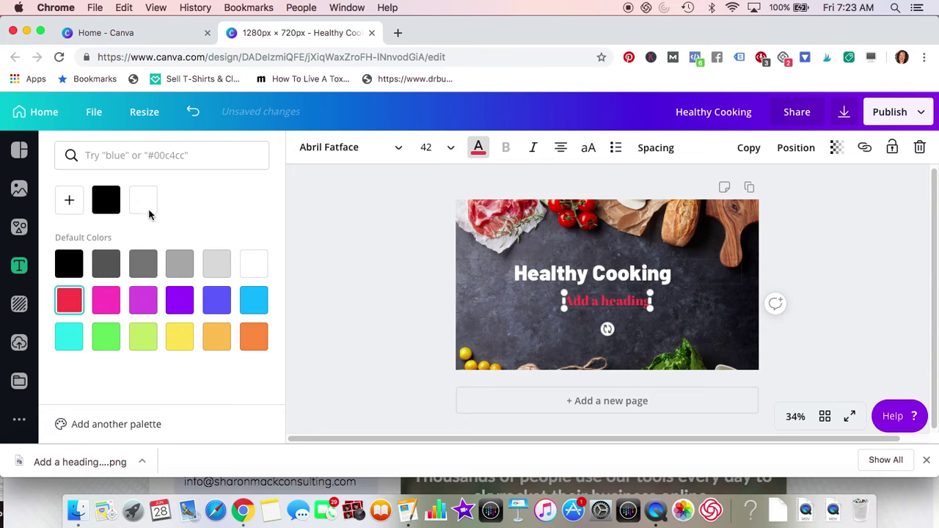
{"action": "left_click", "coordinate": [69, 200]}
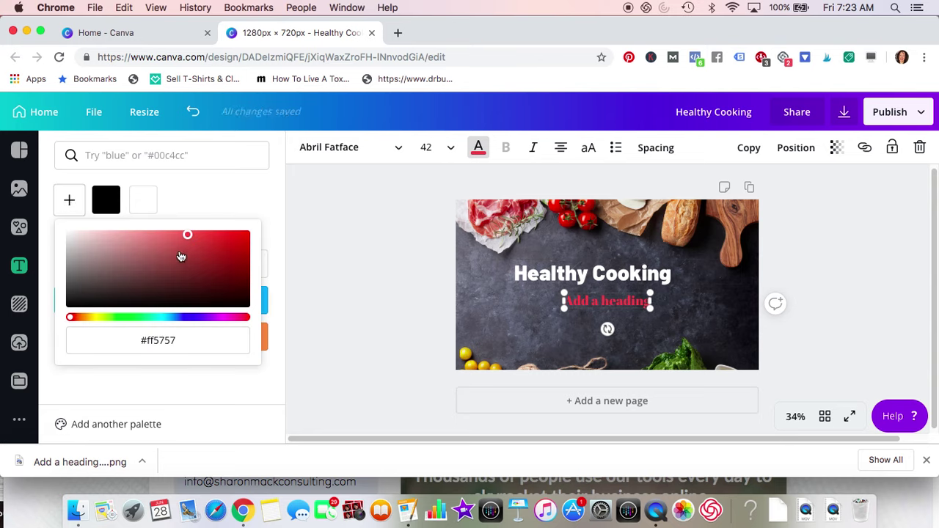
{"action": "mouse_move", "coordinate": [182, 258]}
{"action": "left_mouse_down"}
{"action": "mouse_move", "coordinate": [198, 259]}
{"action": "mouse_move", "coordinate": [203, 245]}
{"action": "left_mouse_up"}
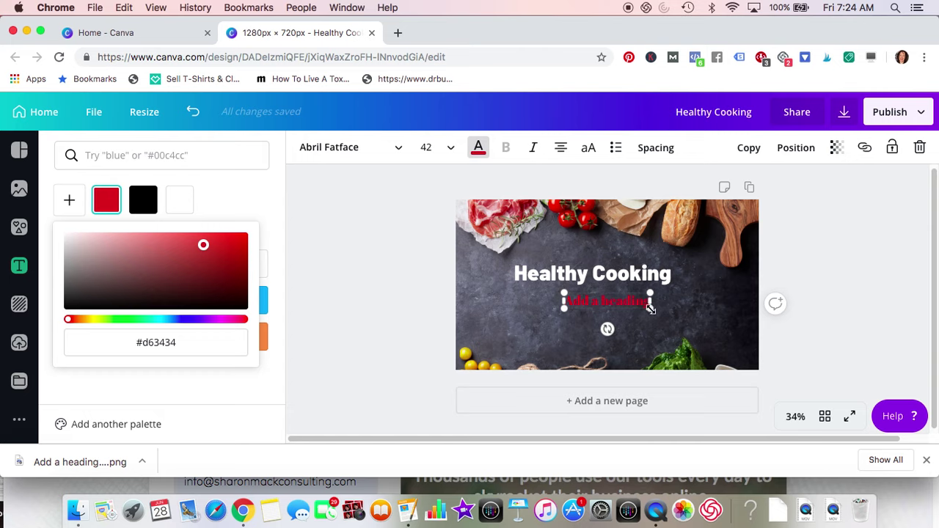
{"action": "left_click", "coordinate": [845, 114]}
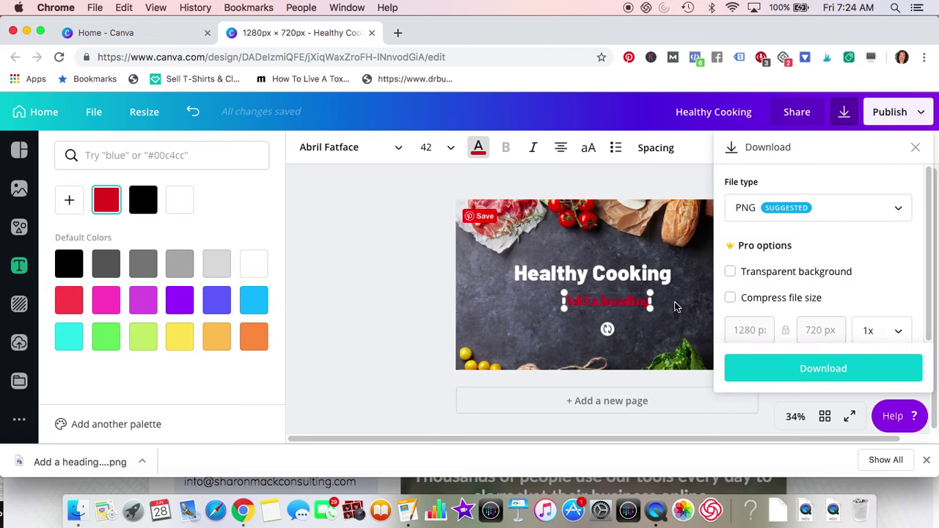
Step: List the download file types: PNG, JPG, PDF Standard, PDF Print and Animation
{"action": "left_click", "coordinate": [906, 211]}
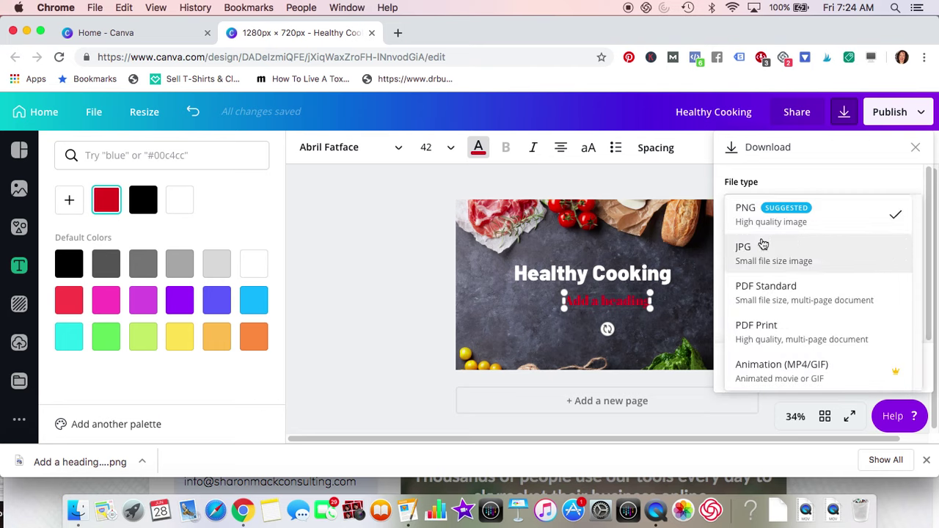